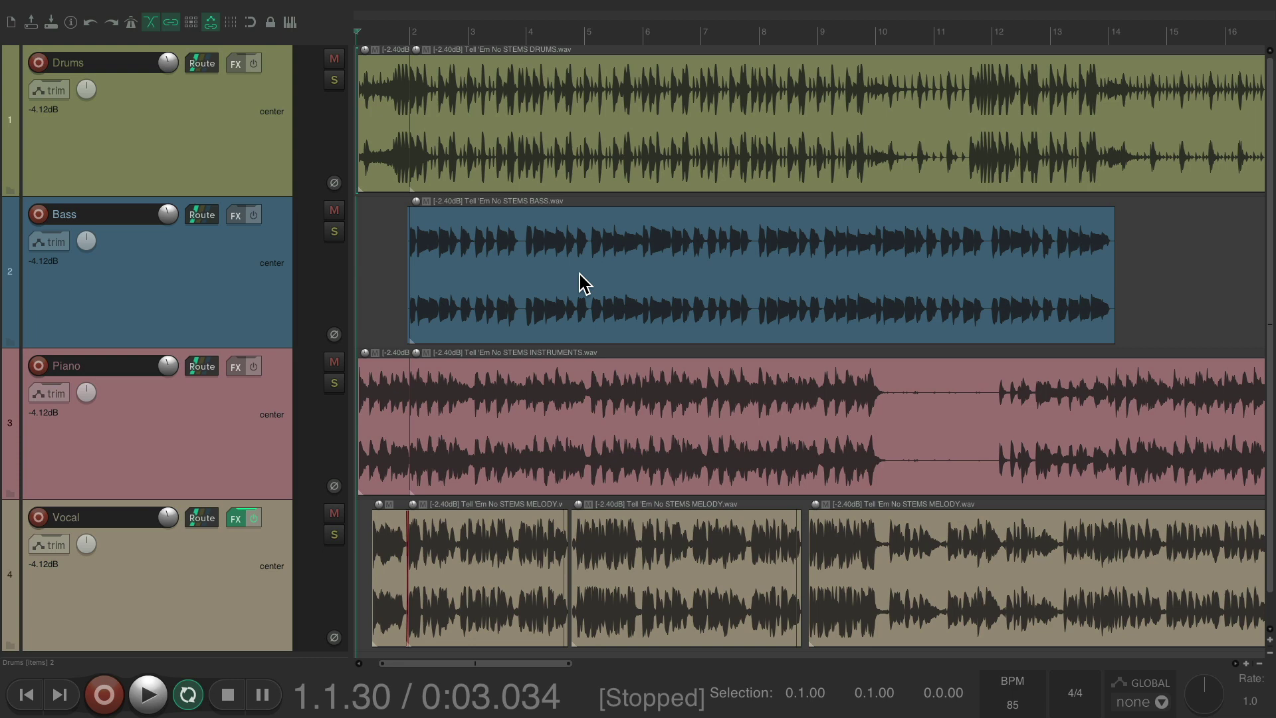
Play the song briefly, then open Monitoring FX with the plugin list filtered by 'eq' and ReaEQ selected
key(space)
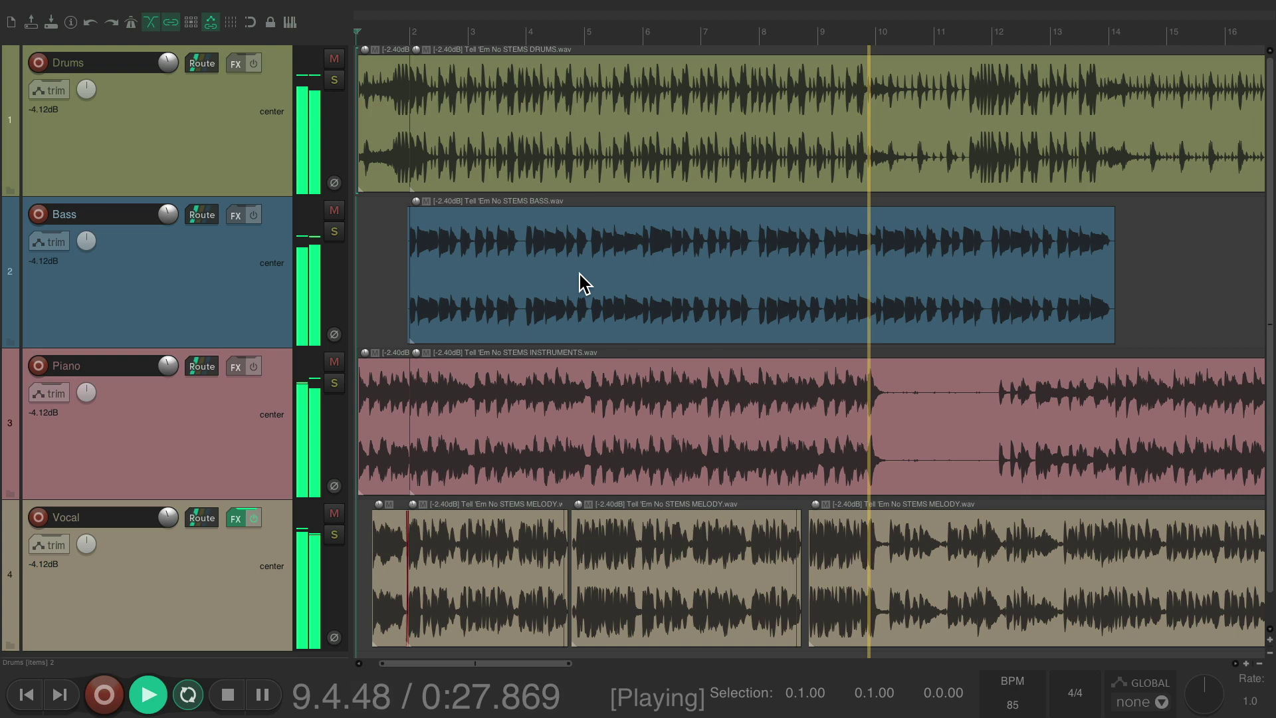
key(space)
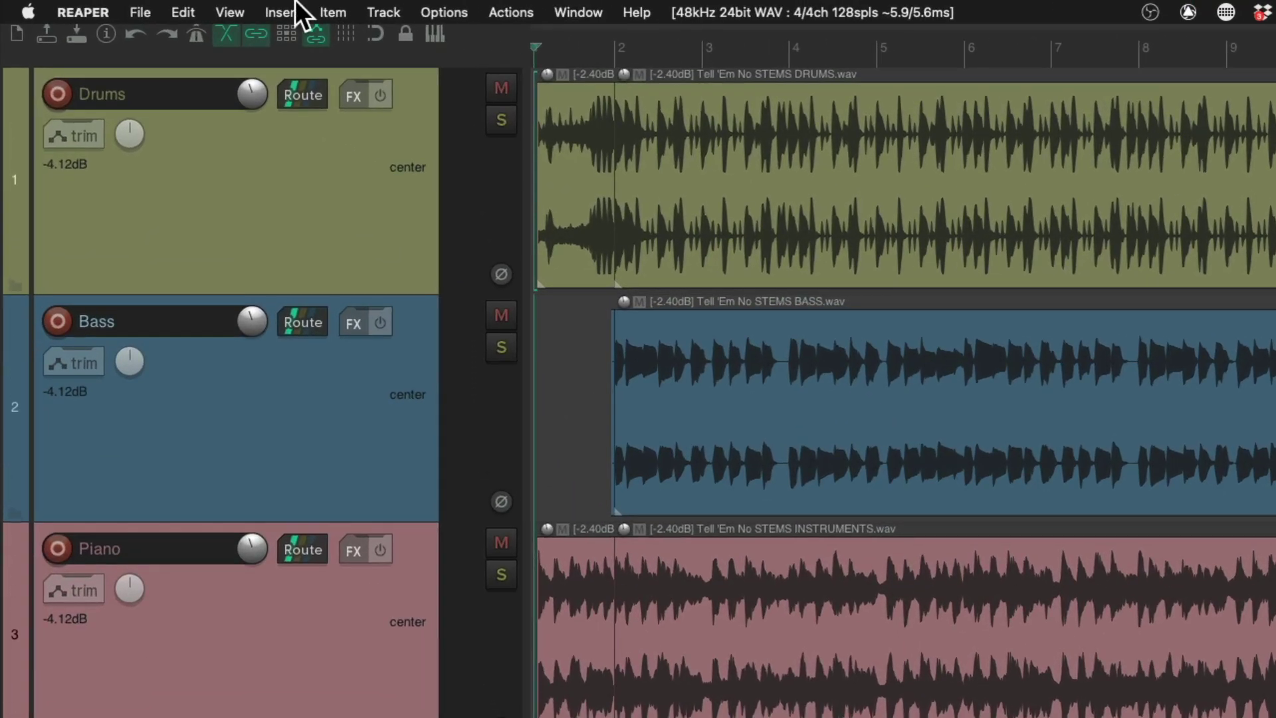
click(234, 11)
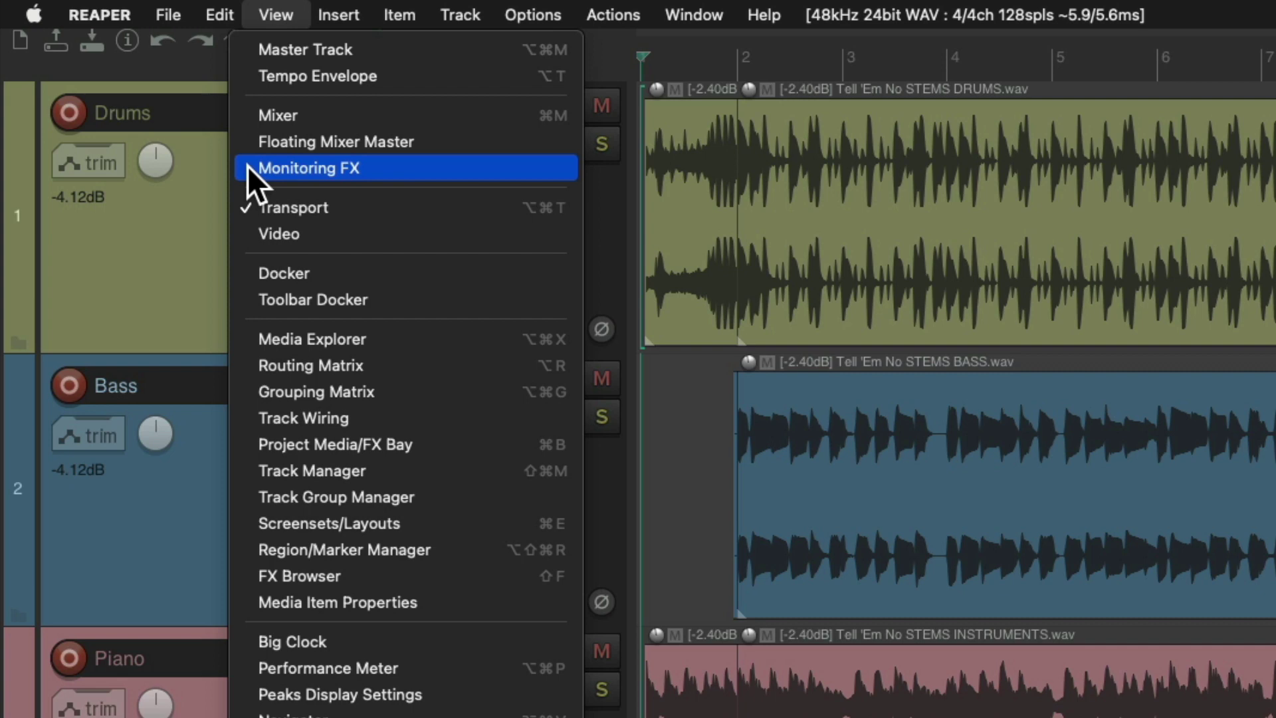
click(247, 167)
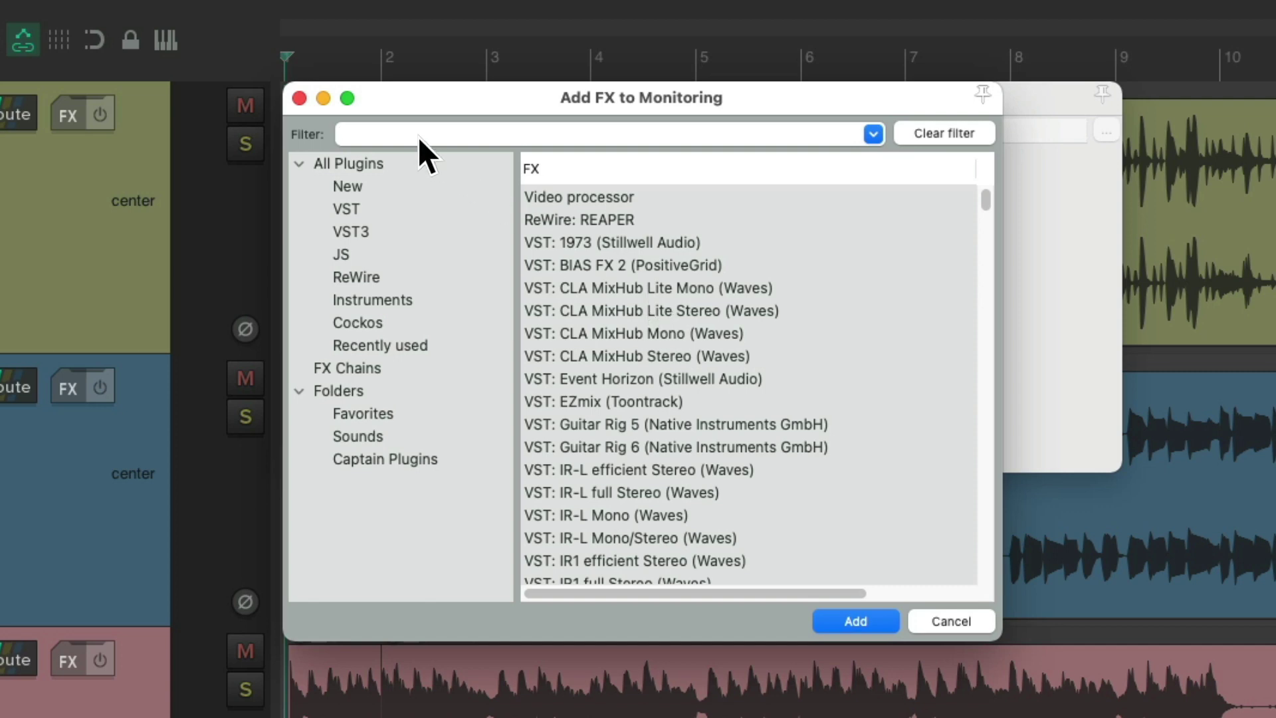
text(eq)
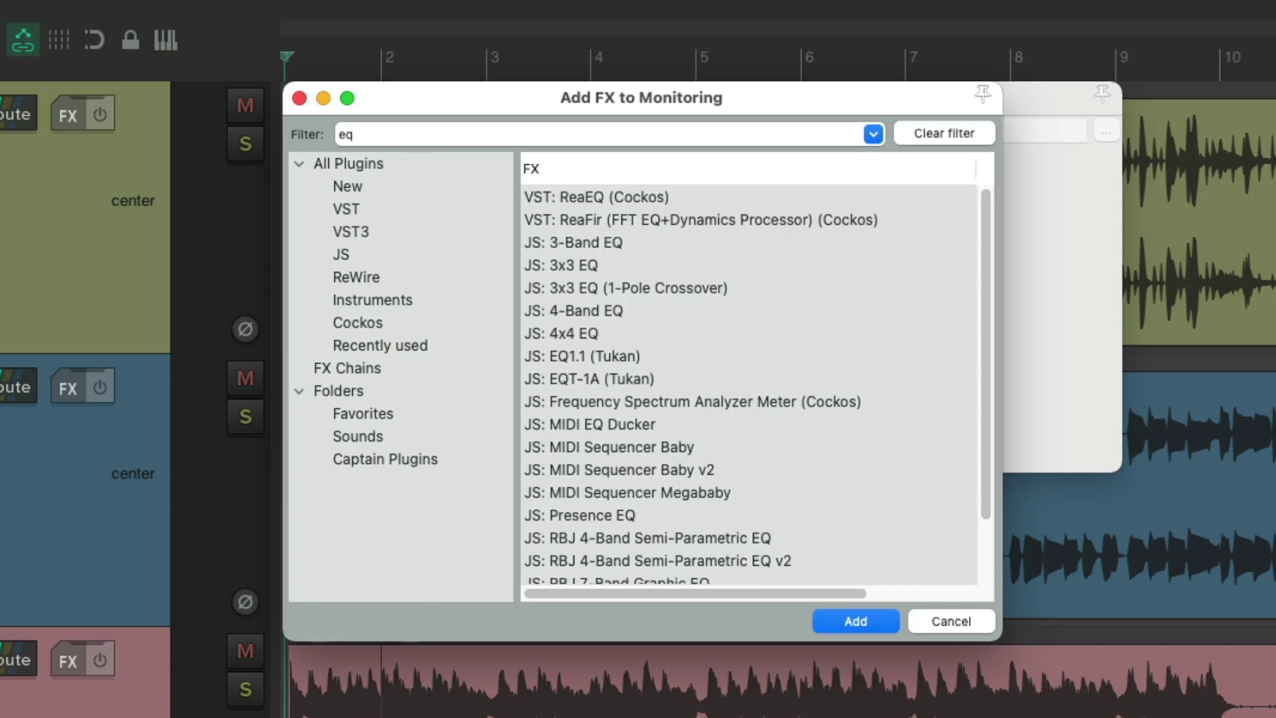
click(686, 196)
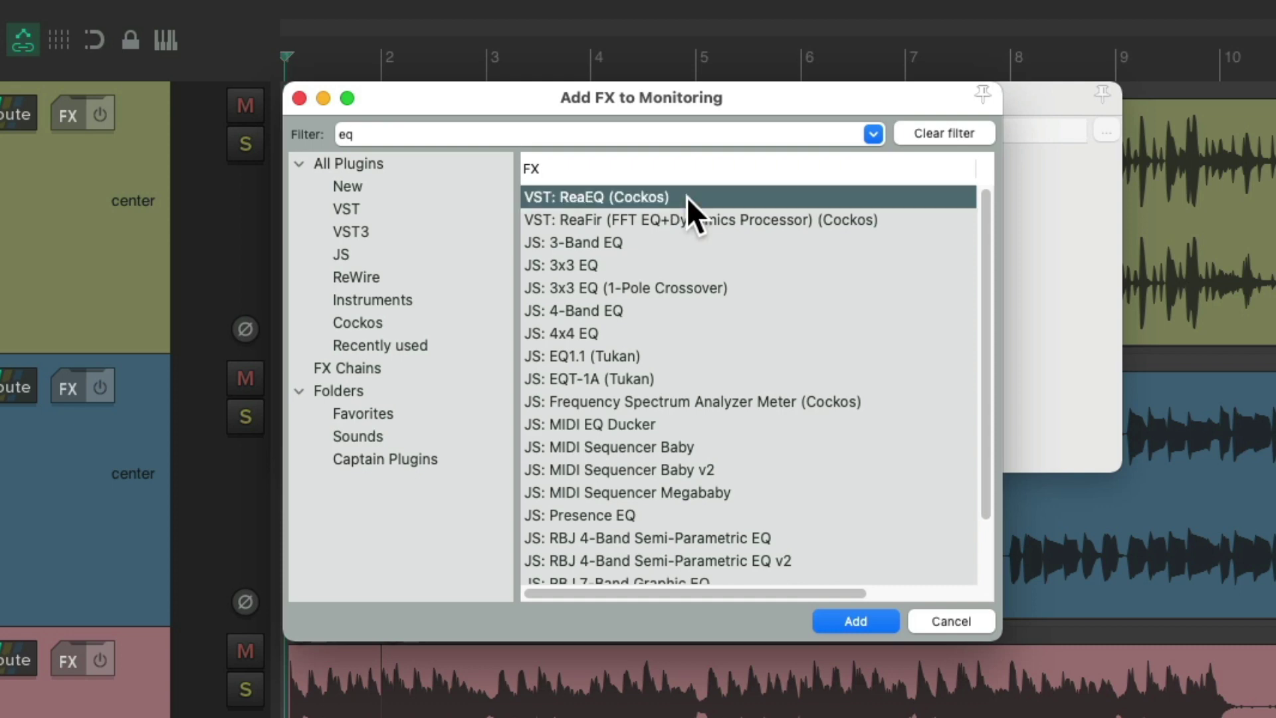
Add ReaEQ and reduce it to one High Pass band at 238 Hz, 1.63 oct wide
double_click(652, 198)
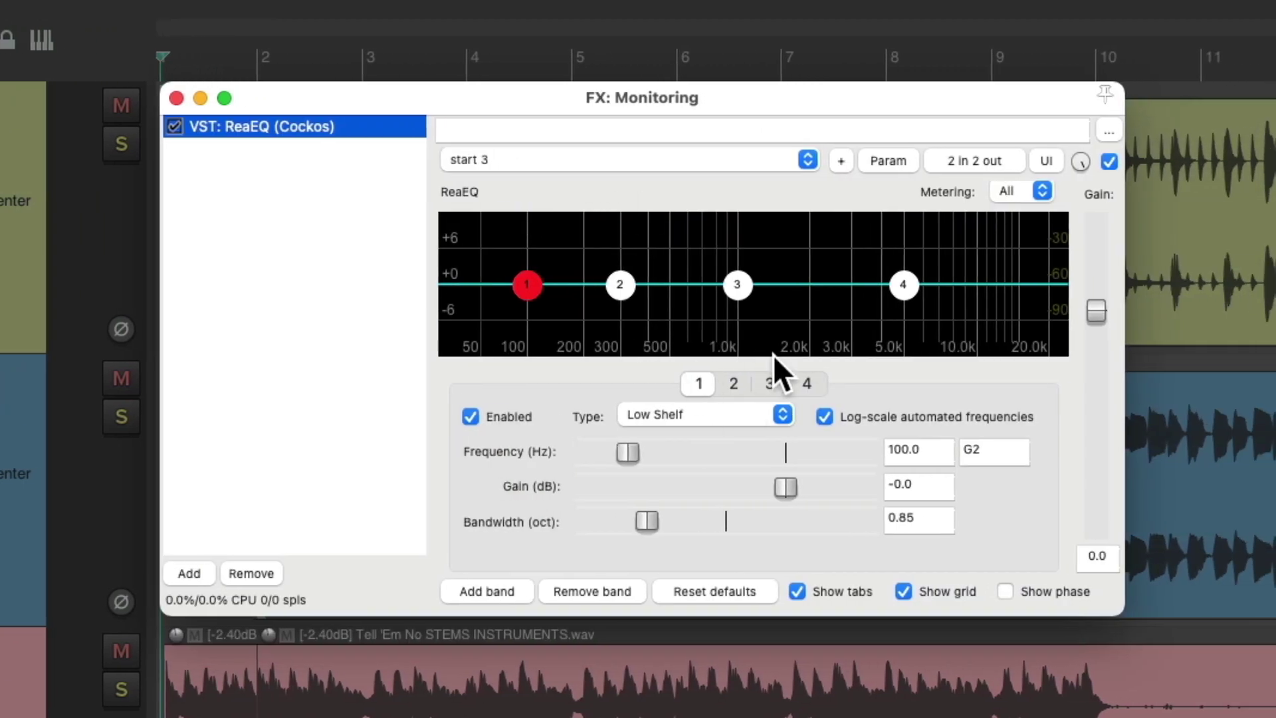
click(597, 589)
double_click(595, 590)
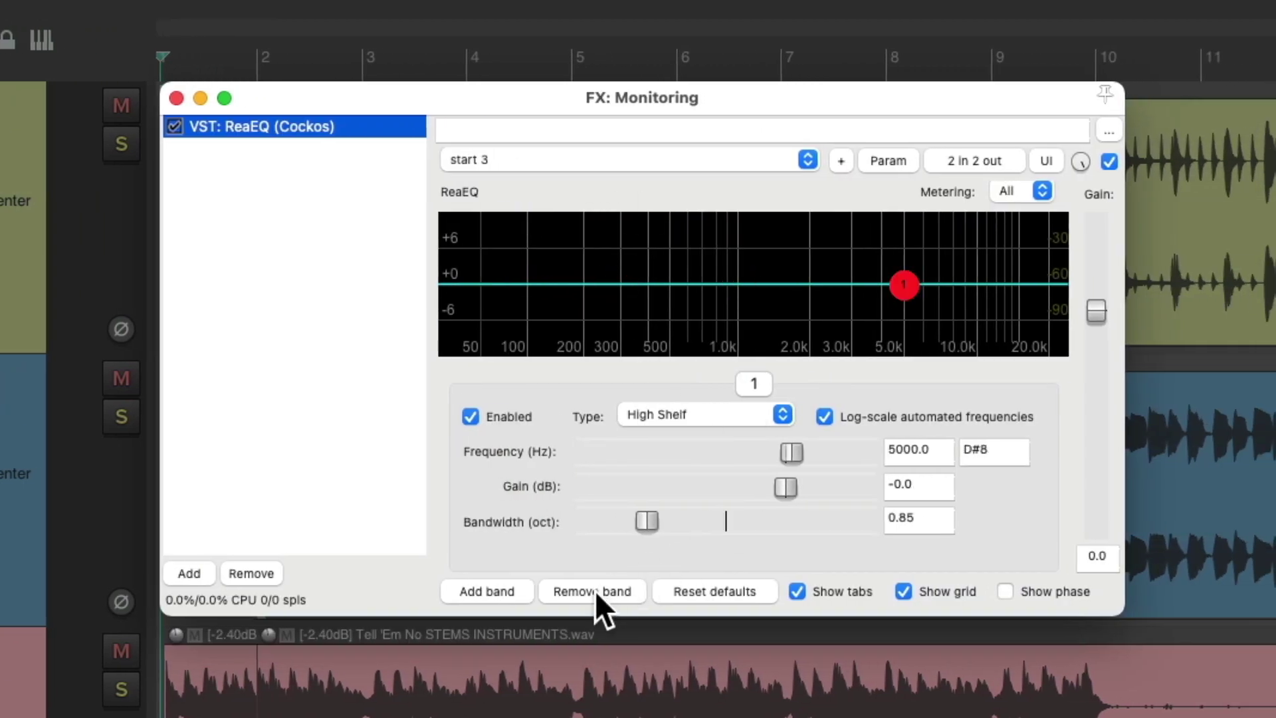
click(720, 420)
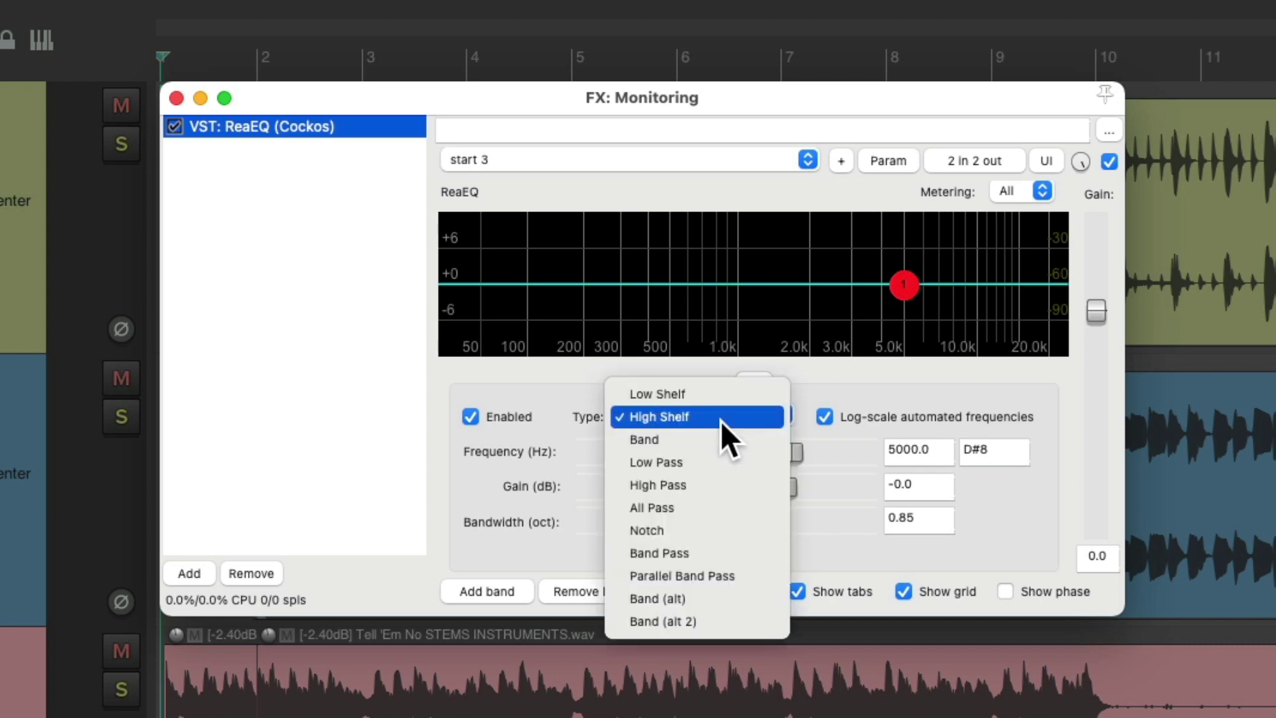
click(727, 488)
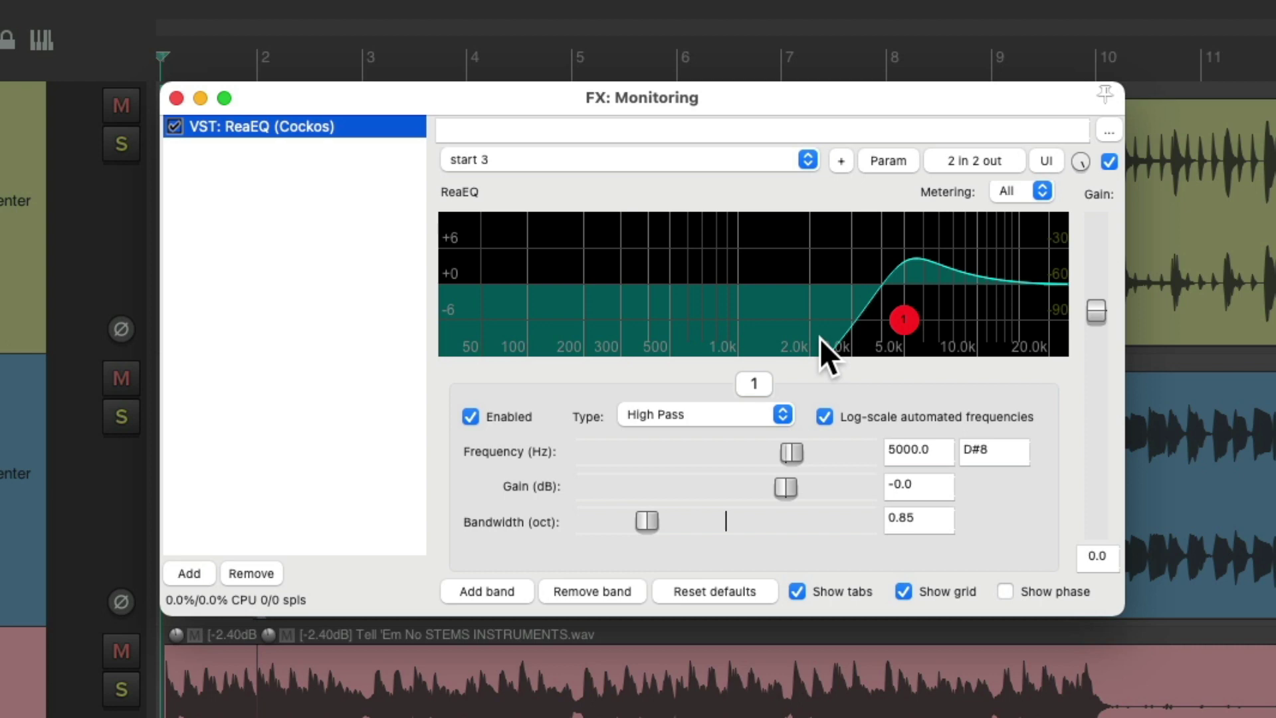
mouse_move(906, 321)
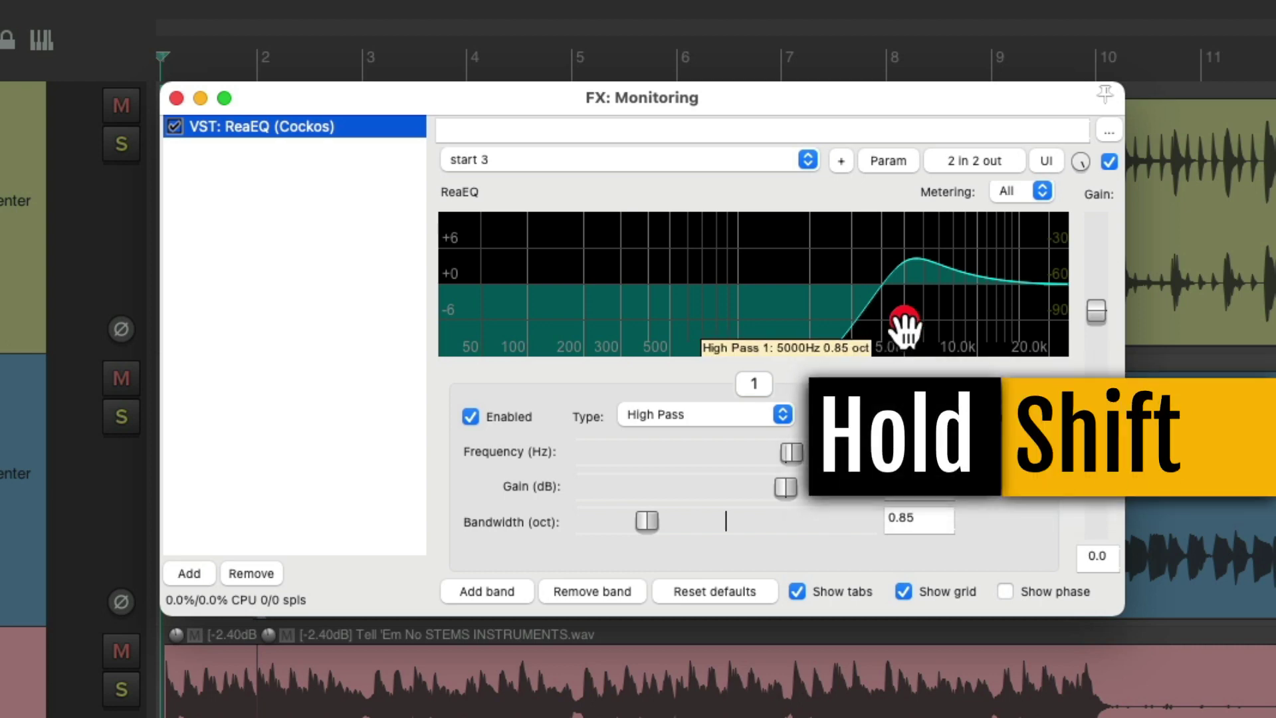
drag(905, 321, 599, 324)
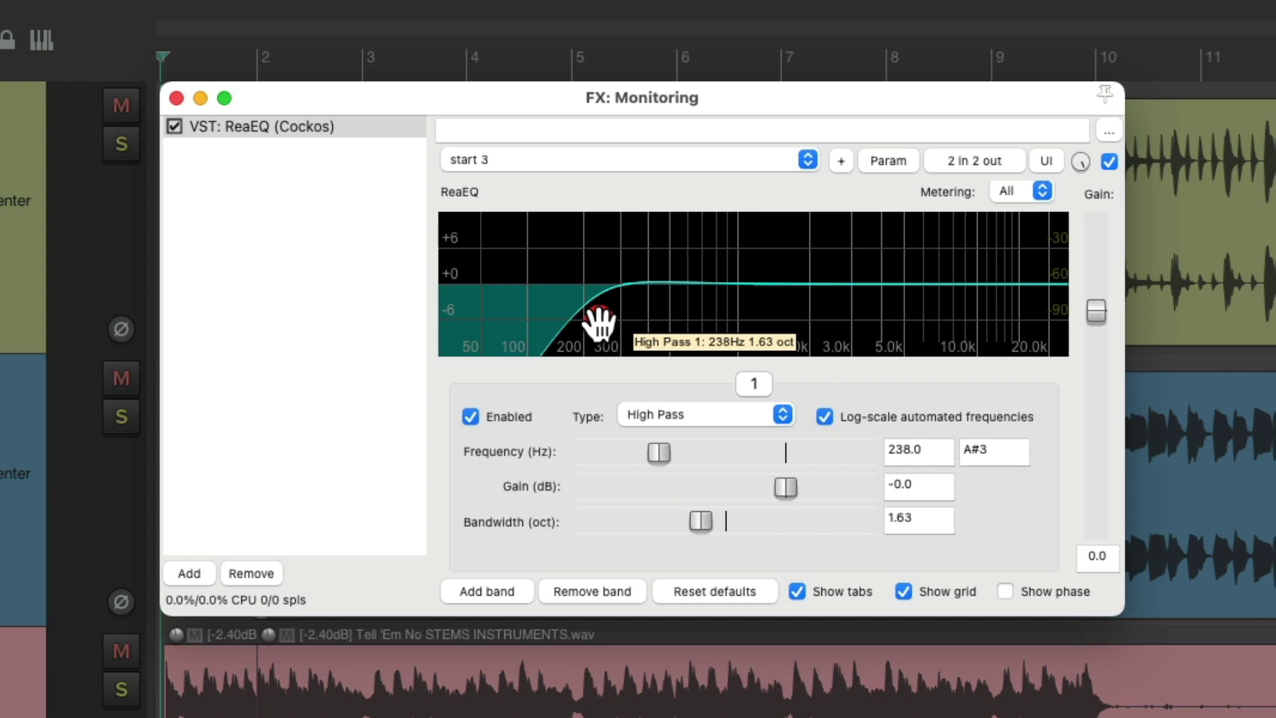
key(space)
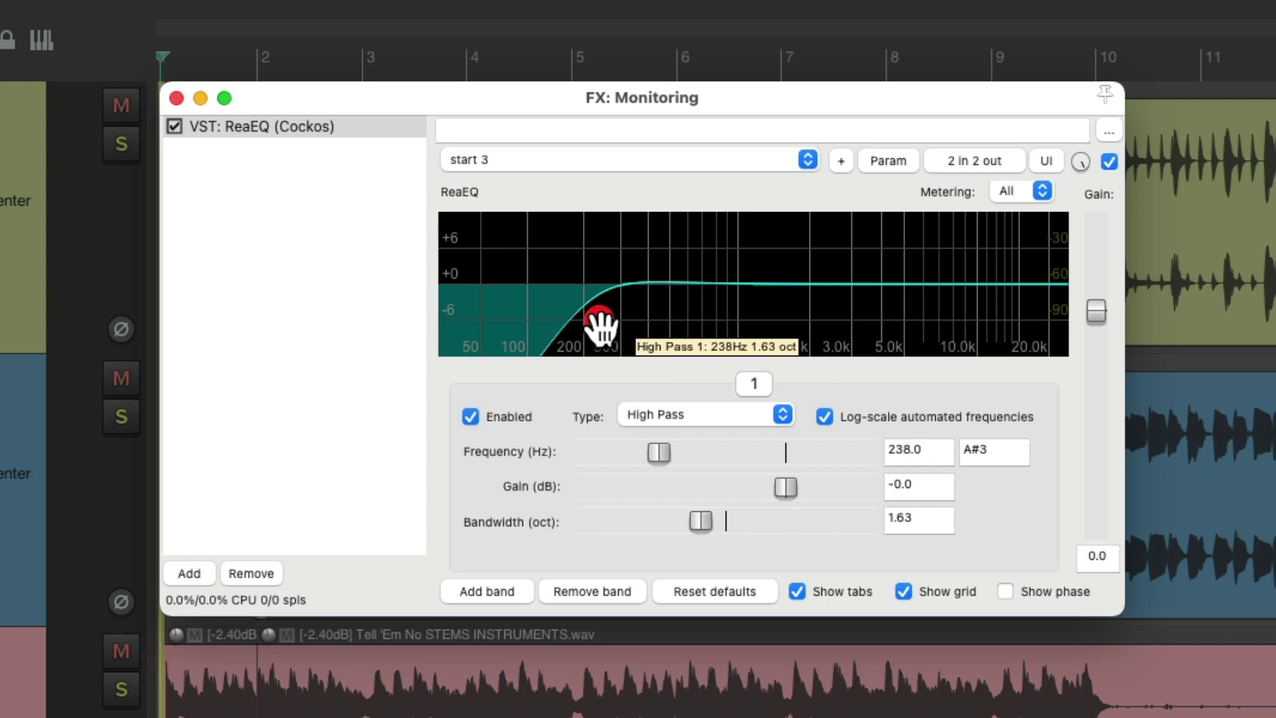
drag(601, 326, 679, 320)
mouse_move(676, 319)
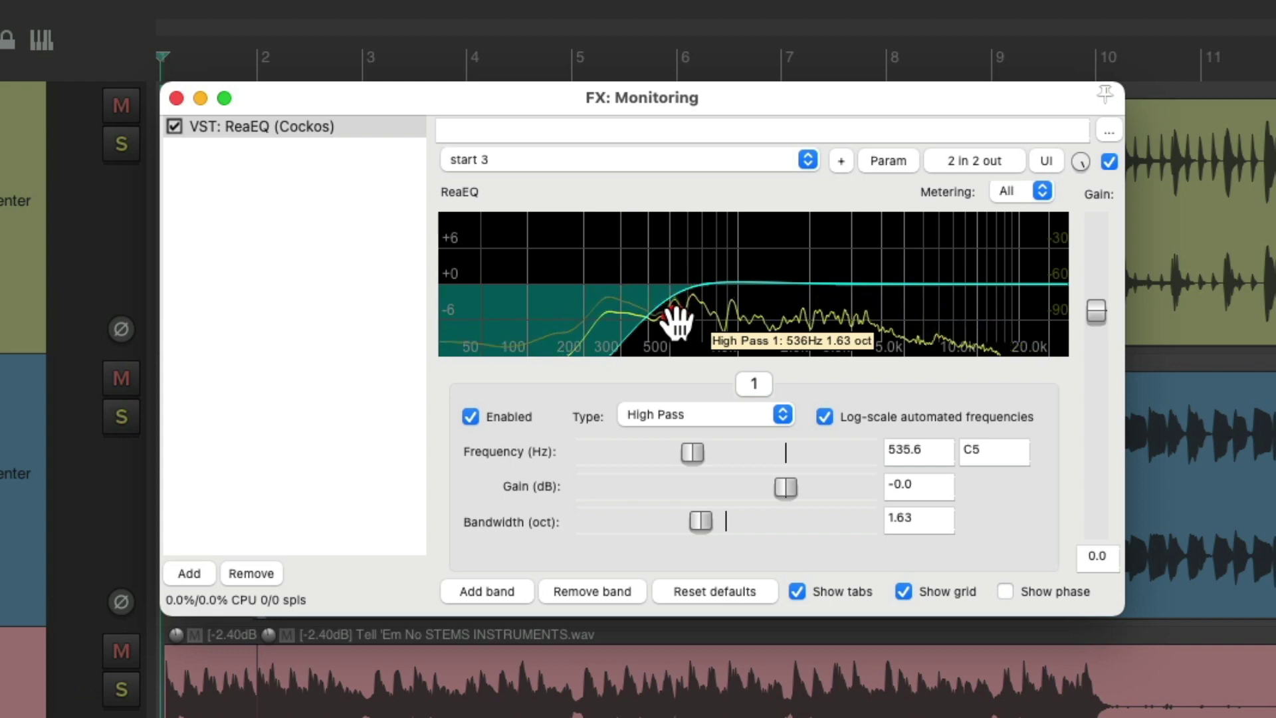
drag(677, 321, 599, 324)
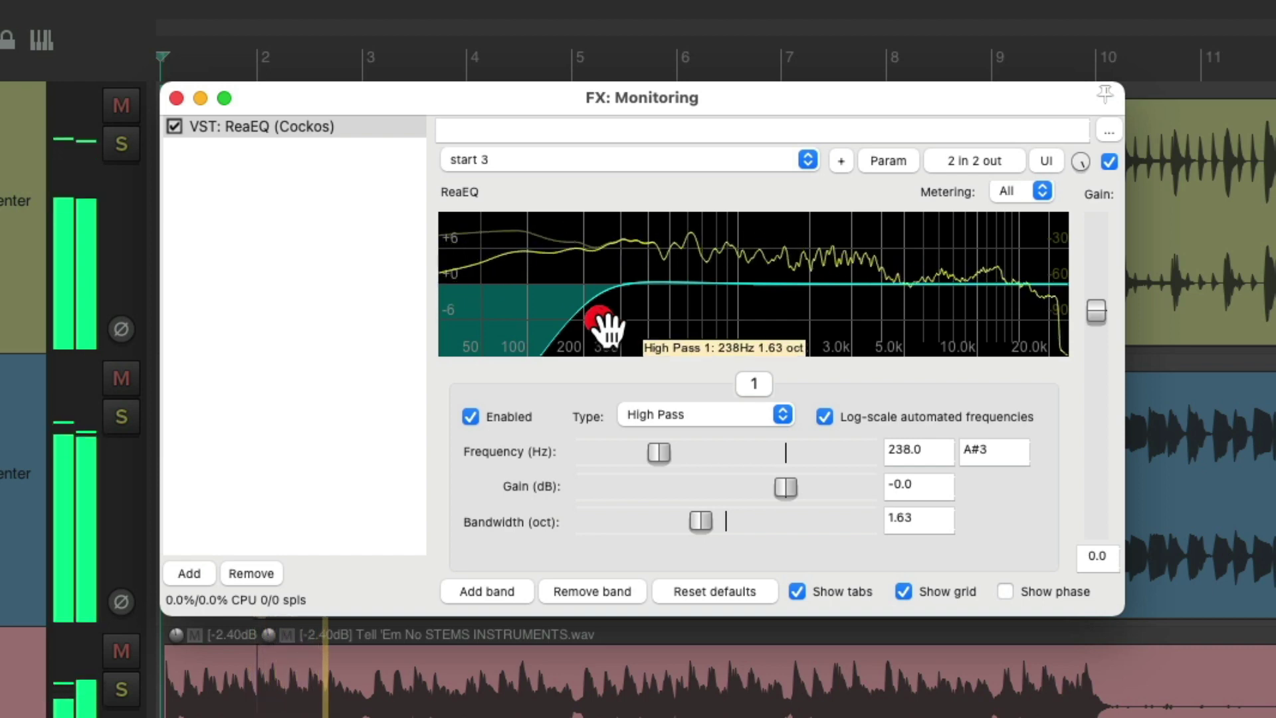
click(1110, 162)
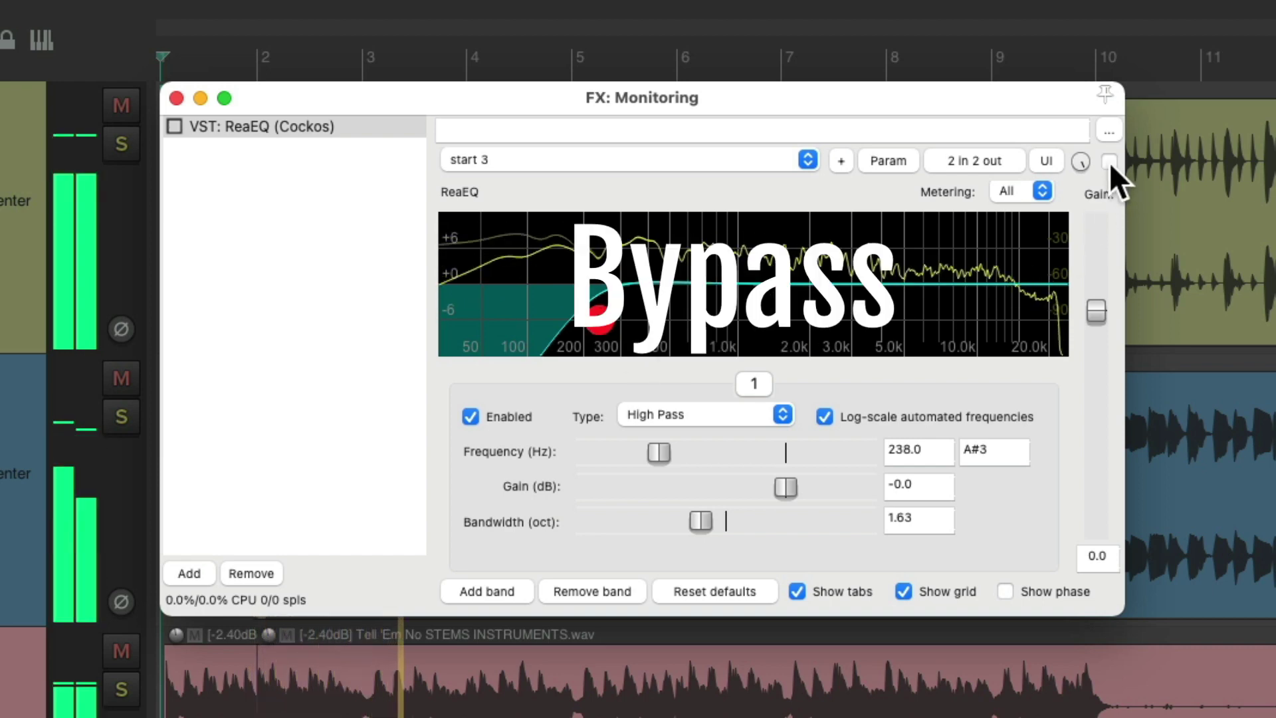
click(1110, 162)
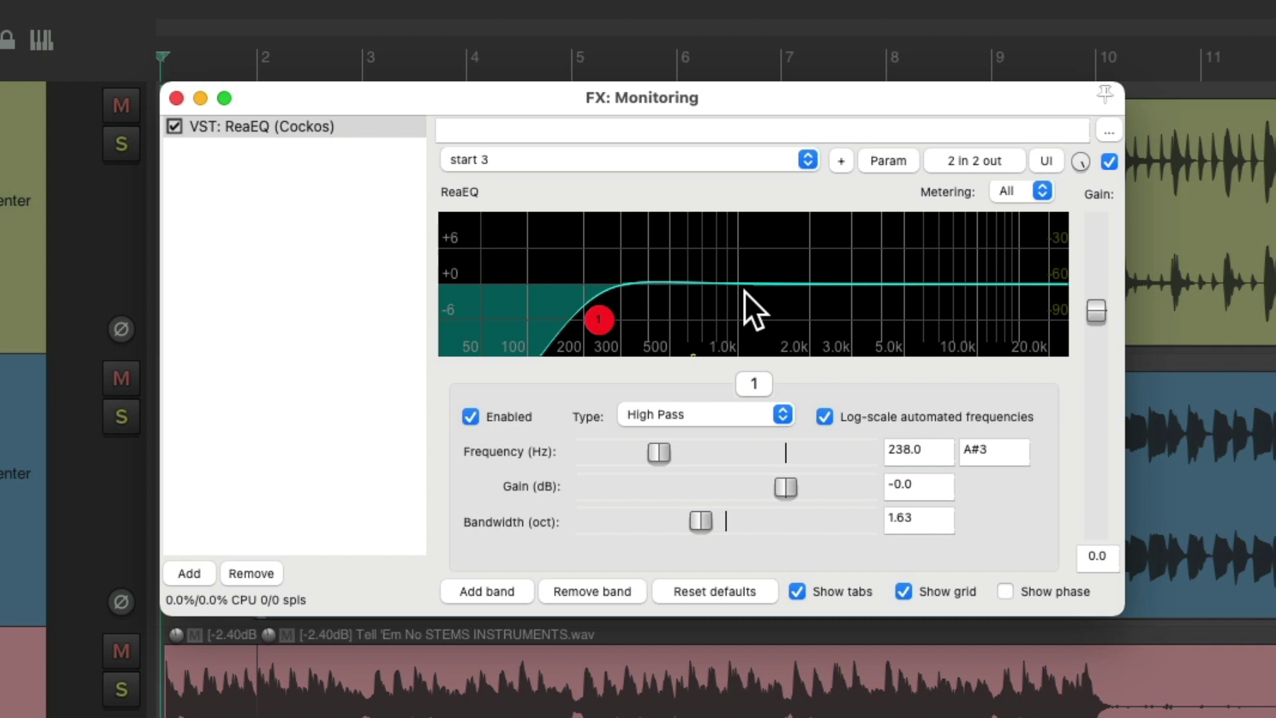
key(space)
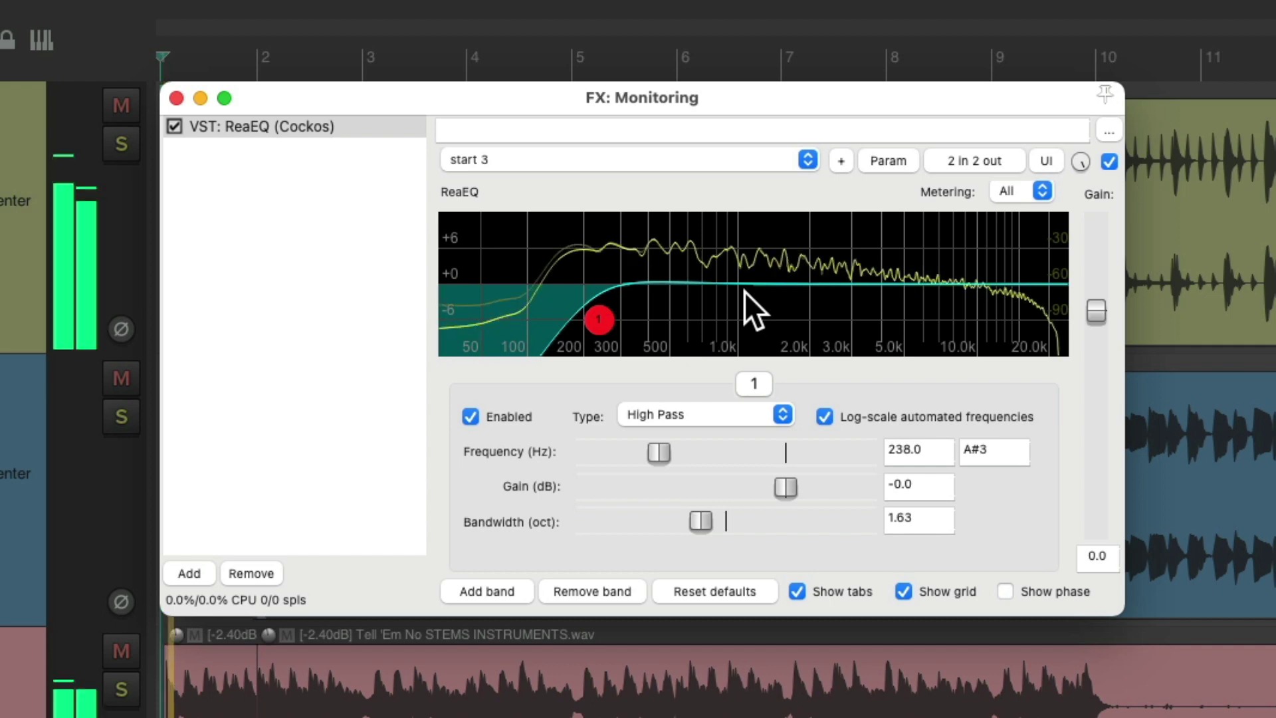
click(1109, 161)
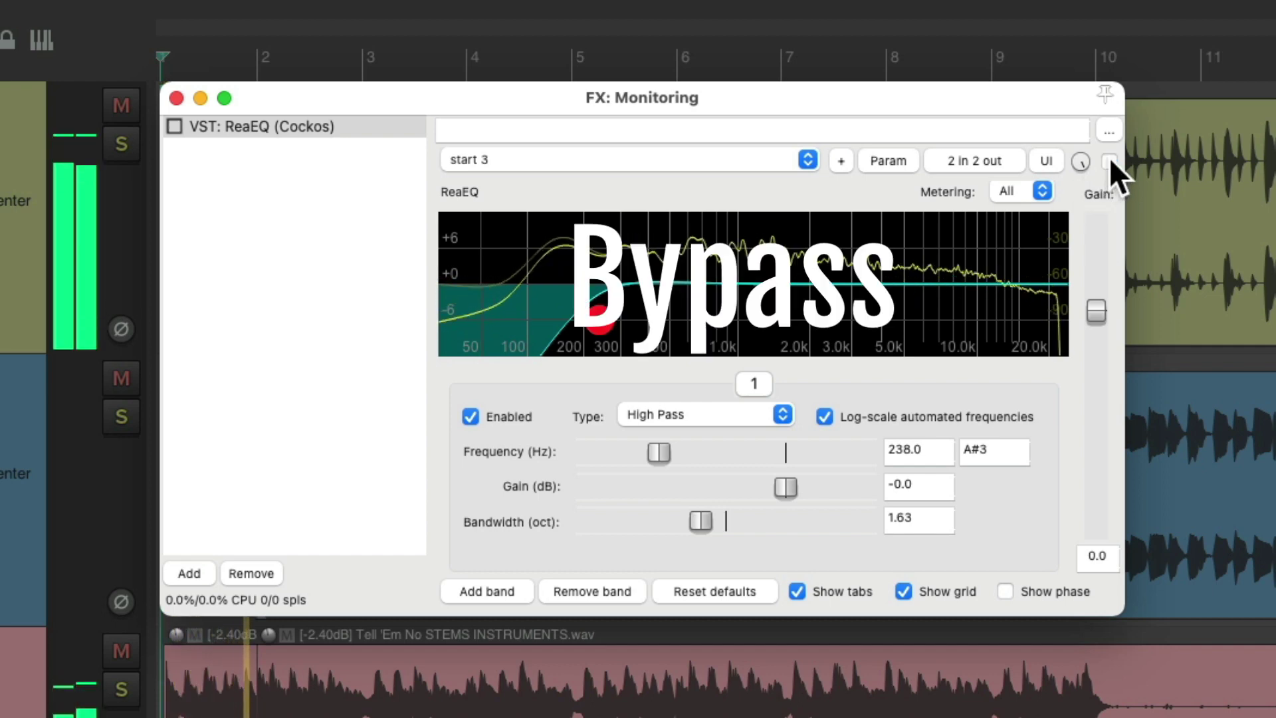
click(1109, 161)
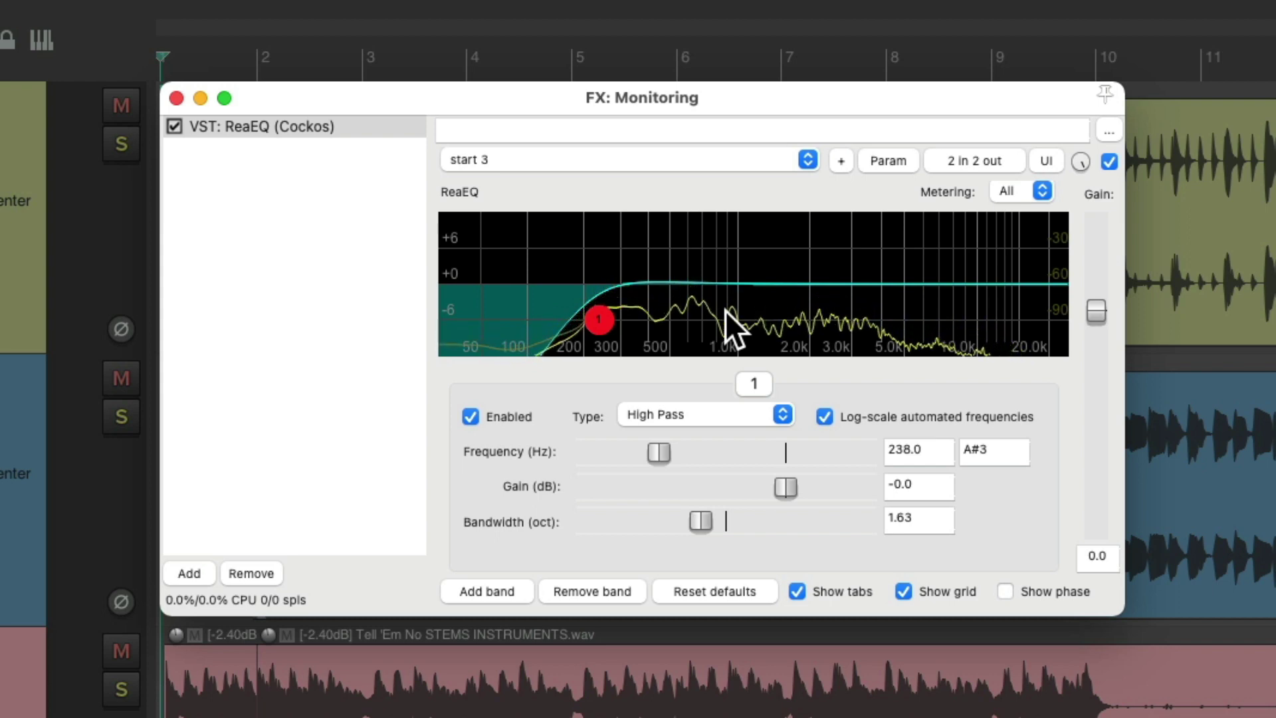
key(space)
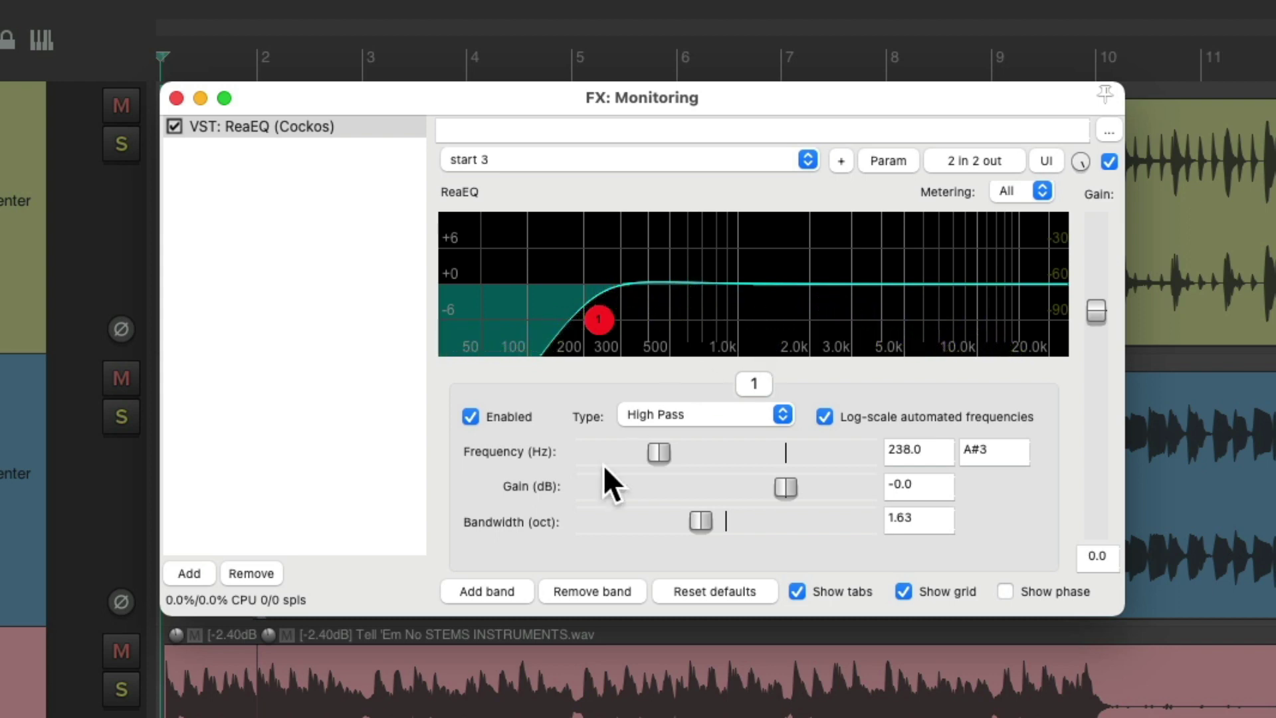
Add a Low Pass band 2, audition it against bypass, and settle its cutoff at 3264 Hz
click(510, 591)
click(745, 419)
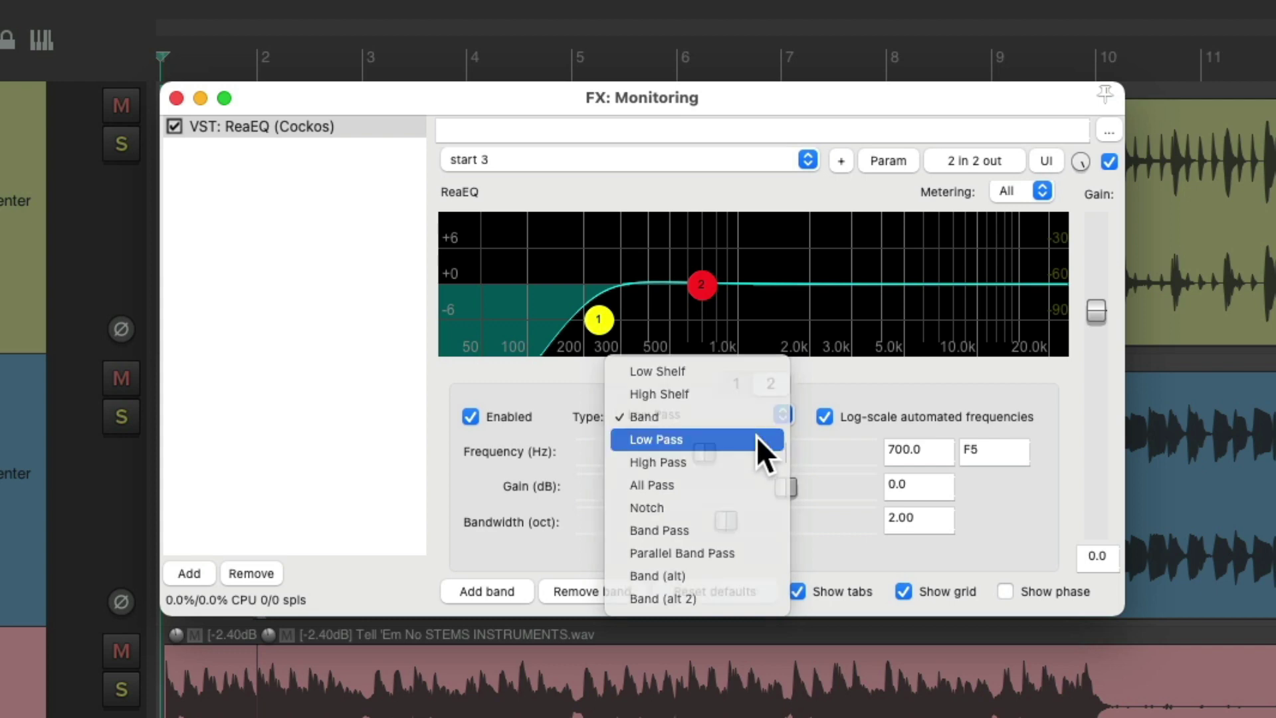
click(756, 439)
mouse_move(724, 322)
mouse_down()
mouse_move(868, 320)
mouse_move(764, 331)
mouse_move(798, 334)
mouse_move(768, 332)
mouse_move(1058, 326)
mouse_move(702, 324)
mouse_up()
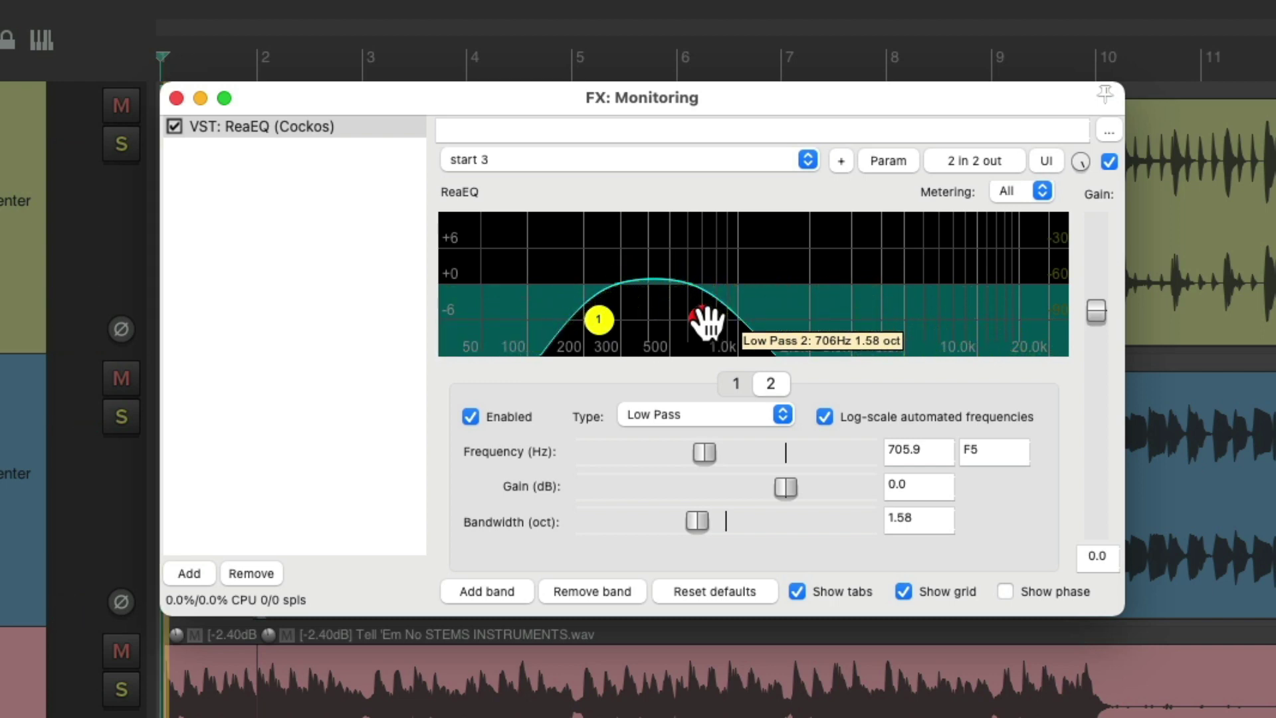
drag(707, 326, 863, 322)
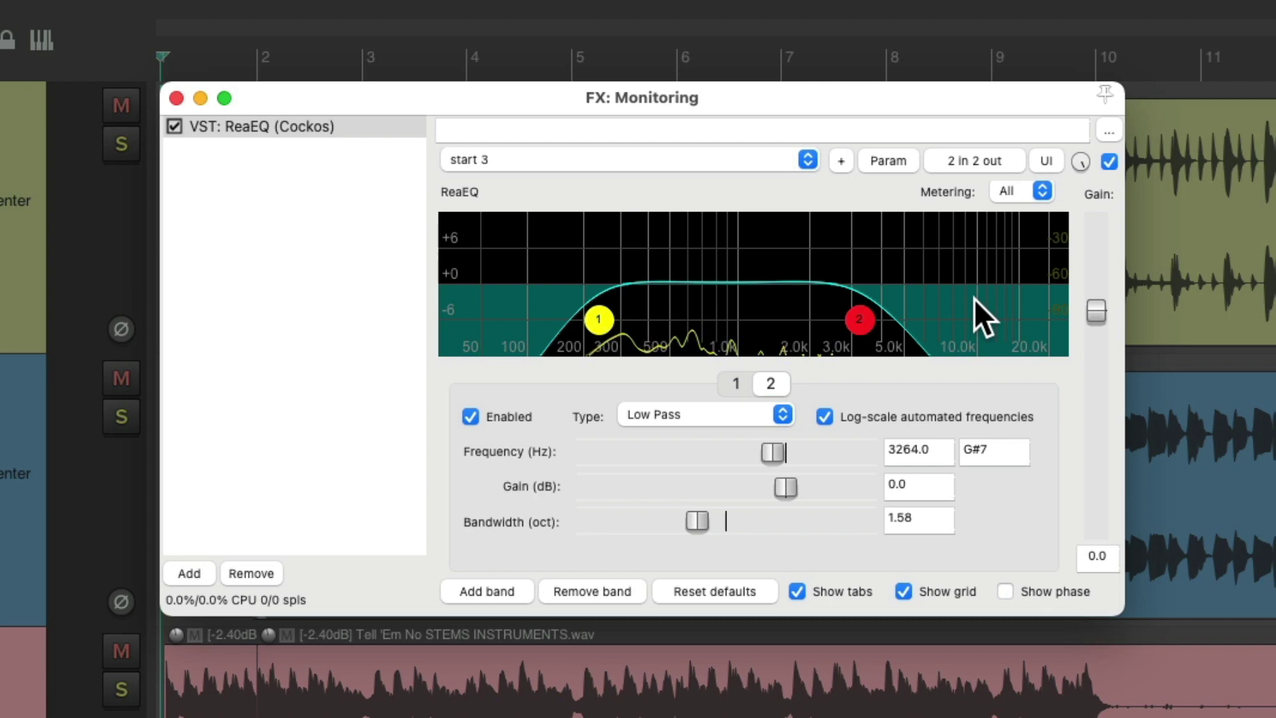
click(1103, 163)
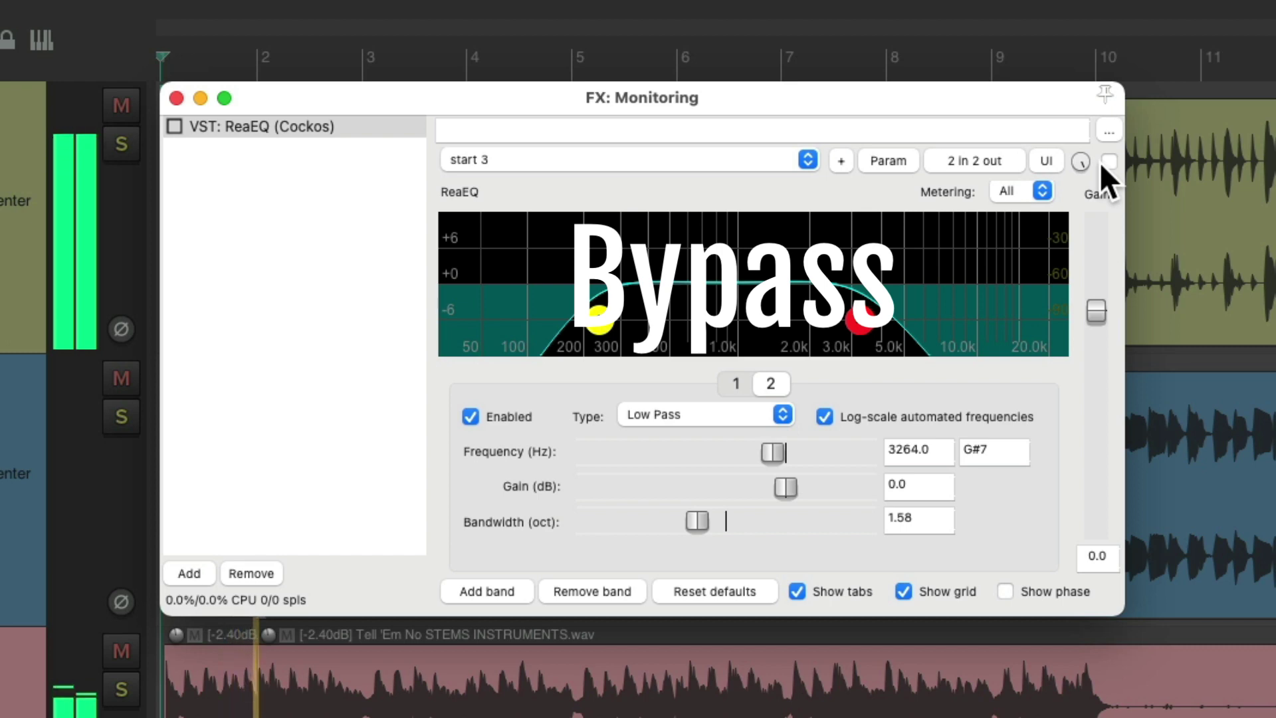
click(1104, 163)
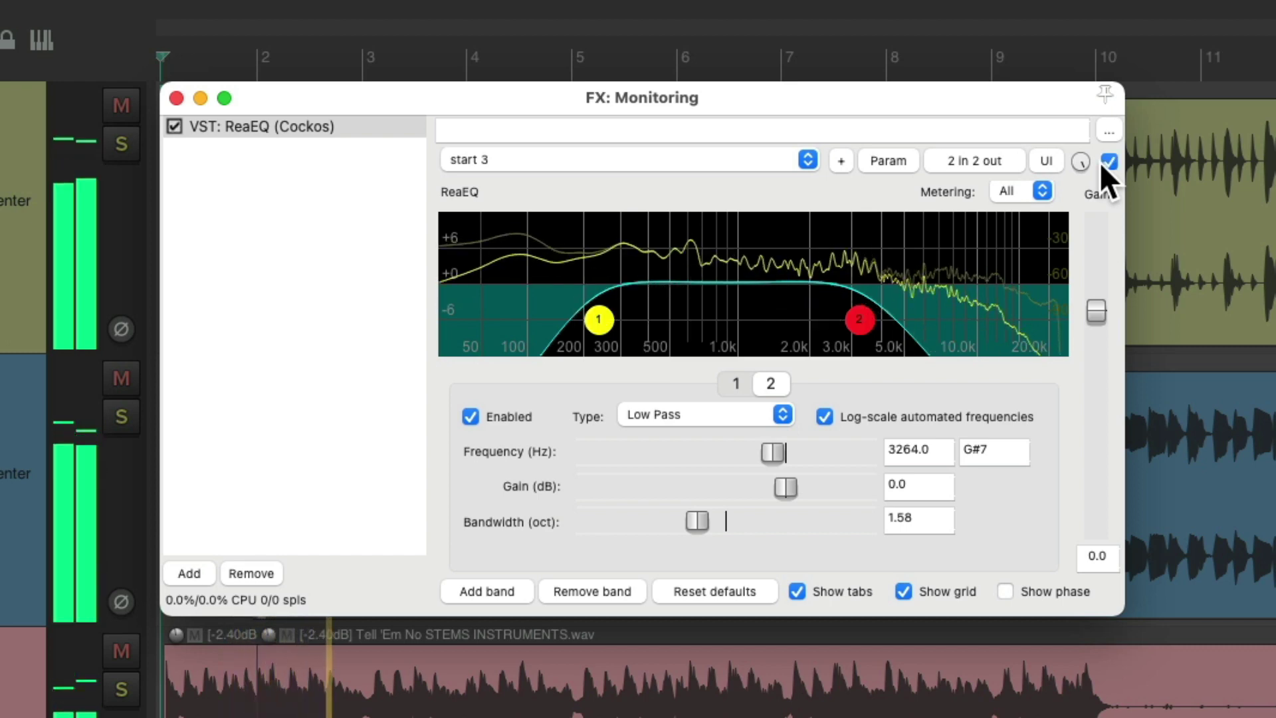
mouse_move(863, 319)
mouse_down()
mouse_move(787, 328)
mouse_move(997, 313)
mouse_move(860, 319)
mouse_up()
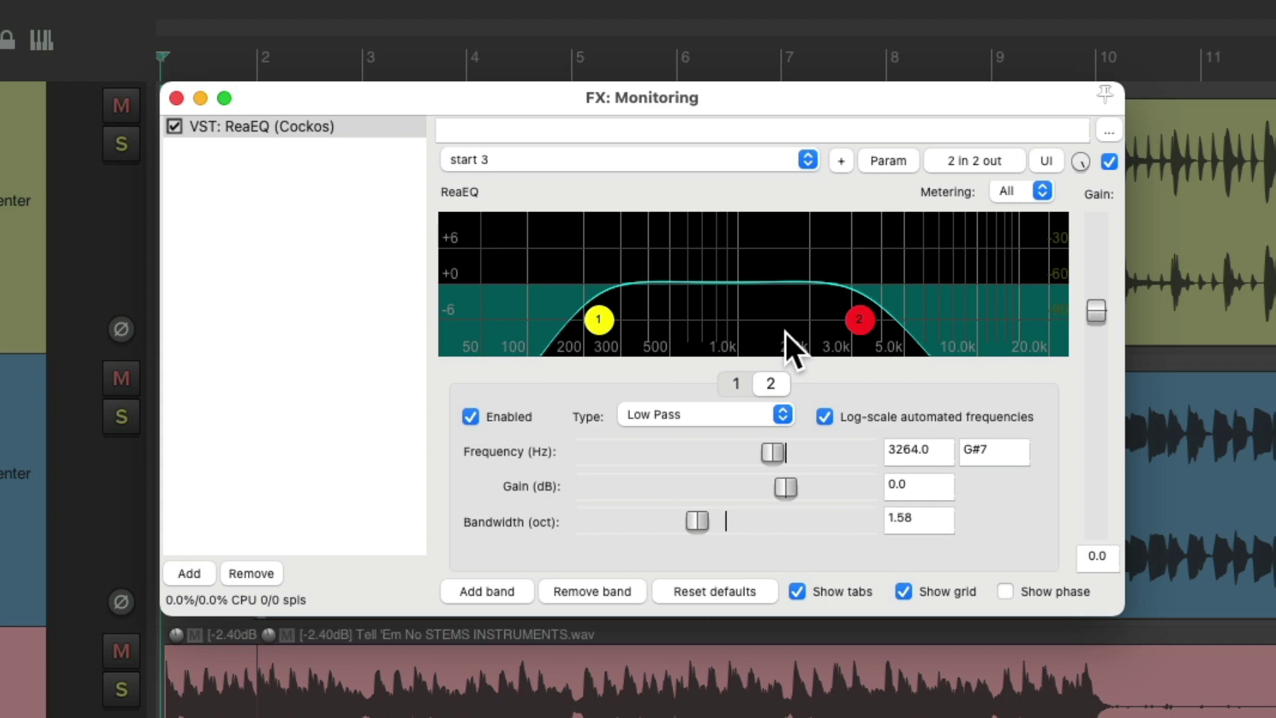
Filter the plugin list for 'stereo' and add JS: Stereo Field Manipulator after ReaEQ
double_click(327, 241)
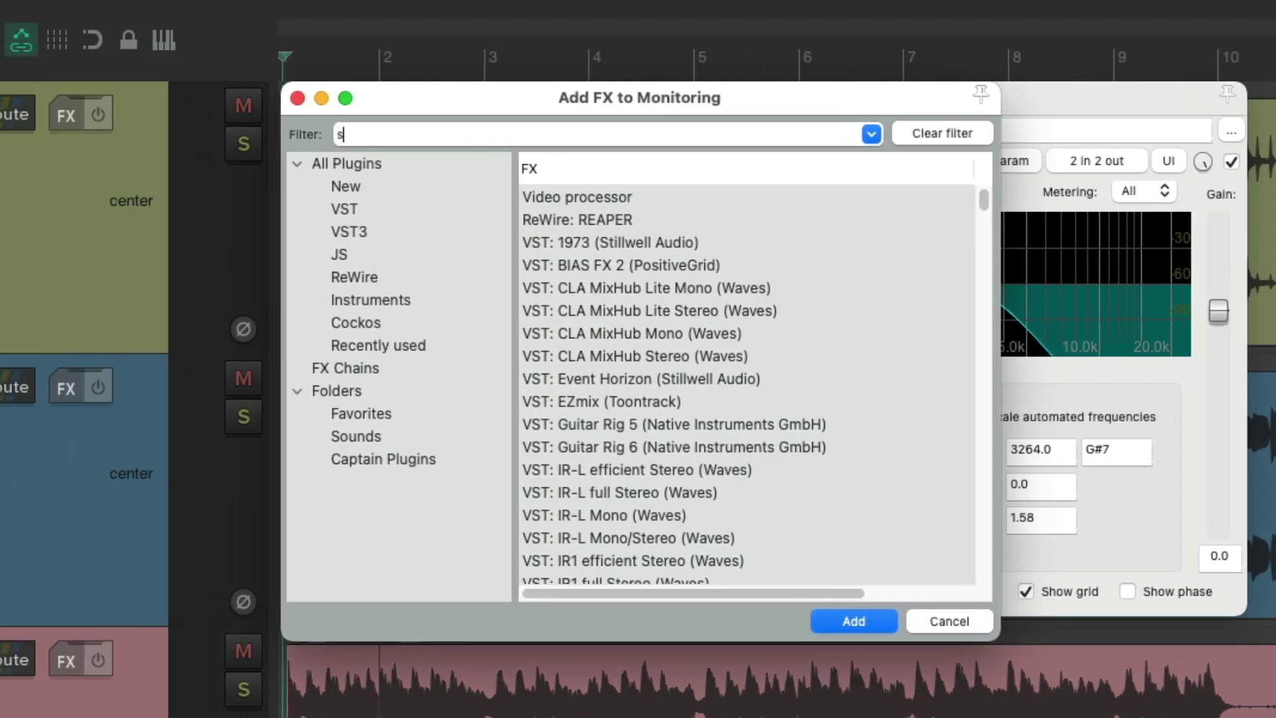
text(stereo)
scroll(770, 404, down, 5)
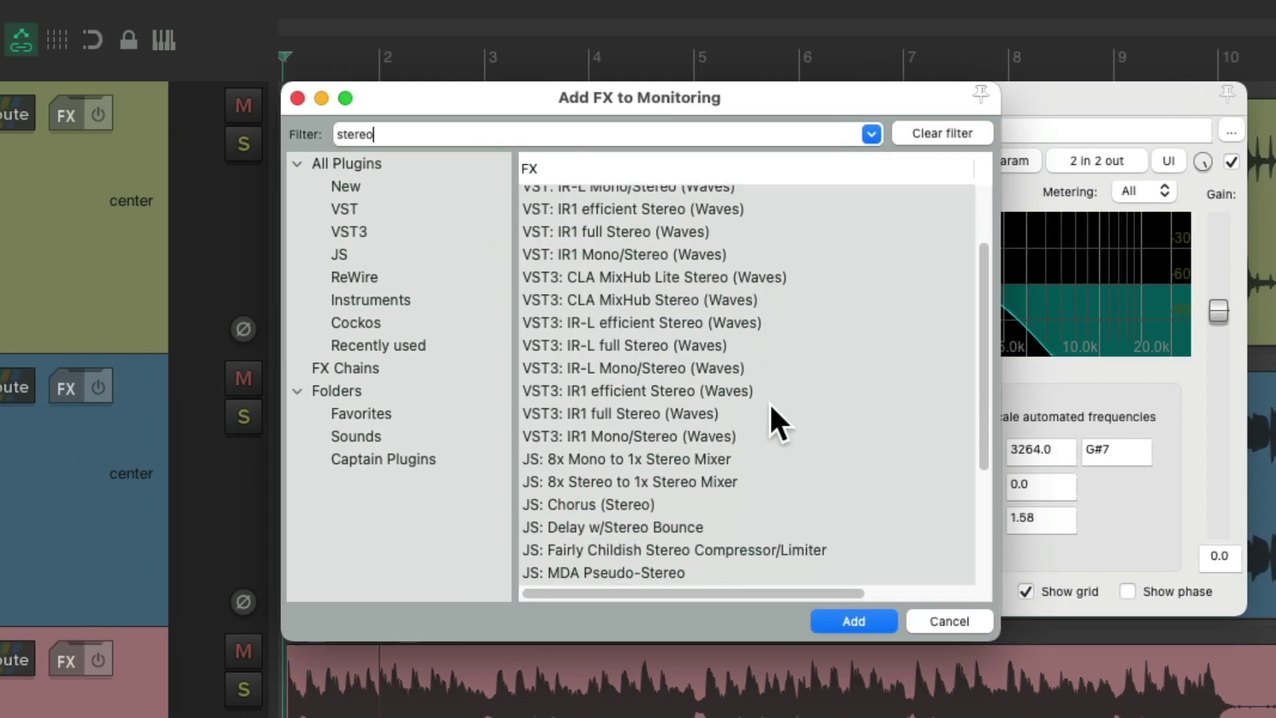
click(745, 480)
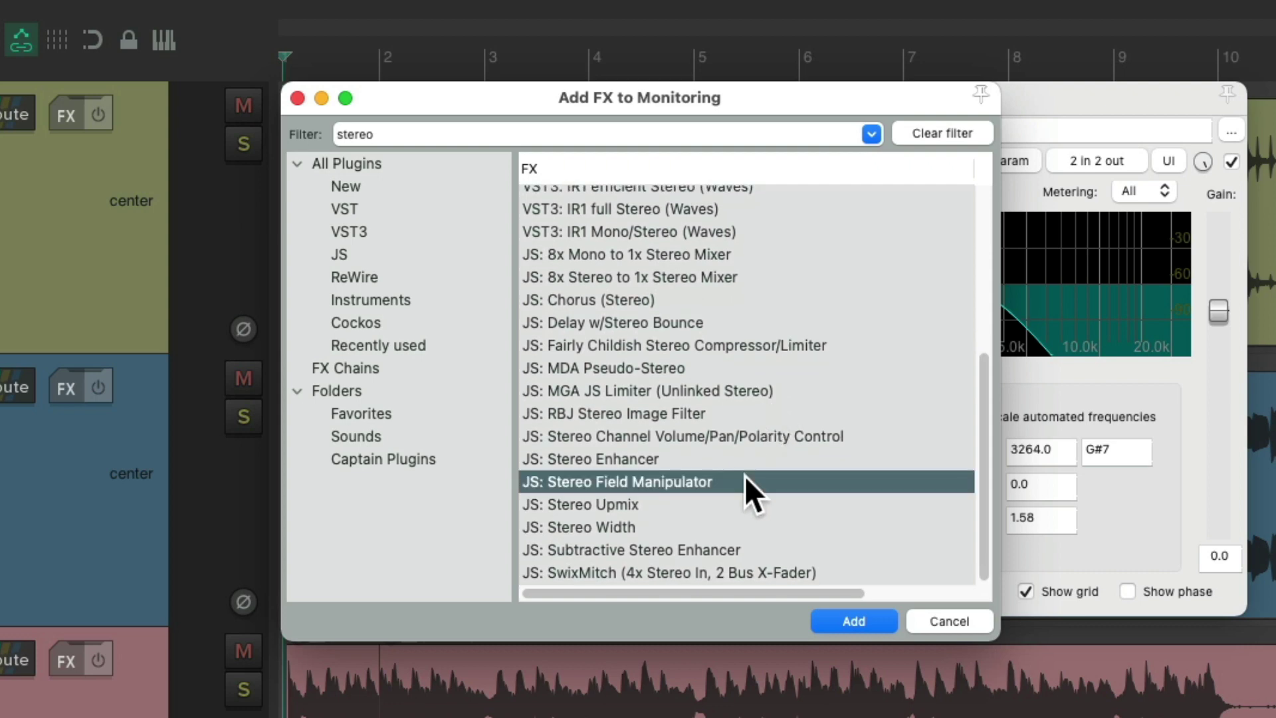
double_click(709, 480)
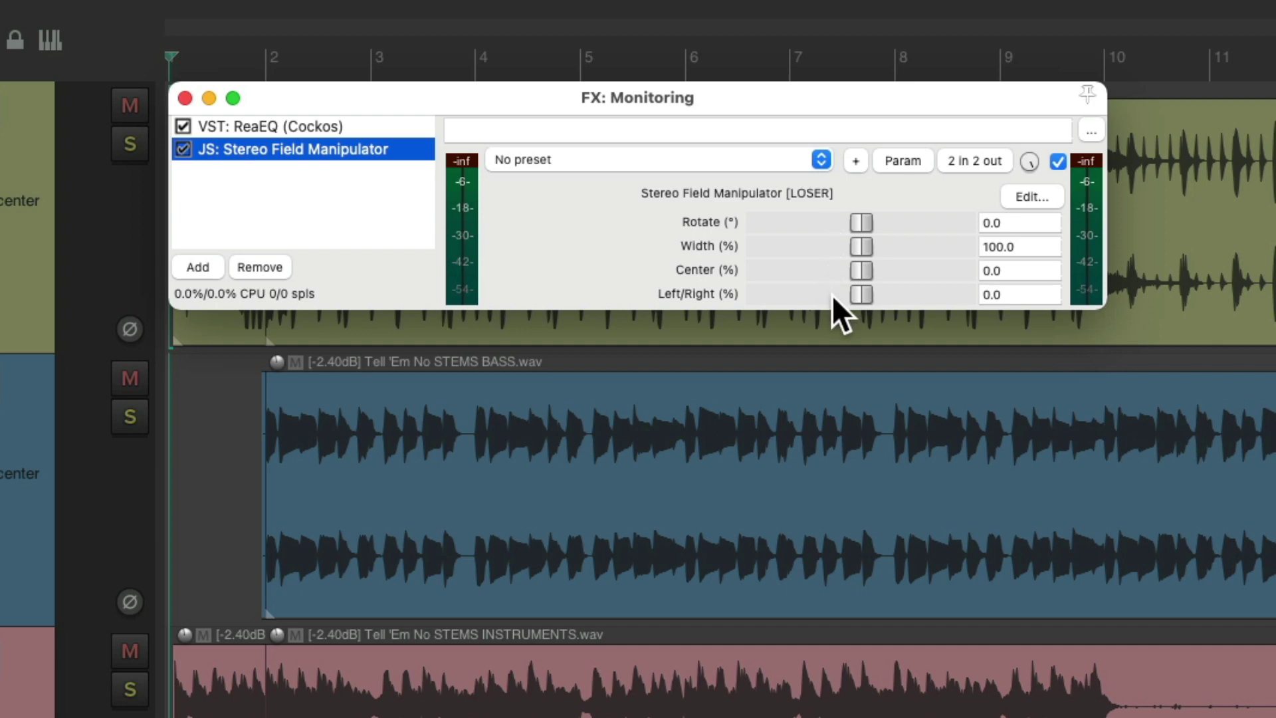
Collapse the Stereo Field Manipulator Width to 0, play, then widen it to 50%
drag(866, 245, 734, 254)
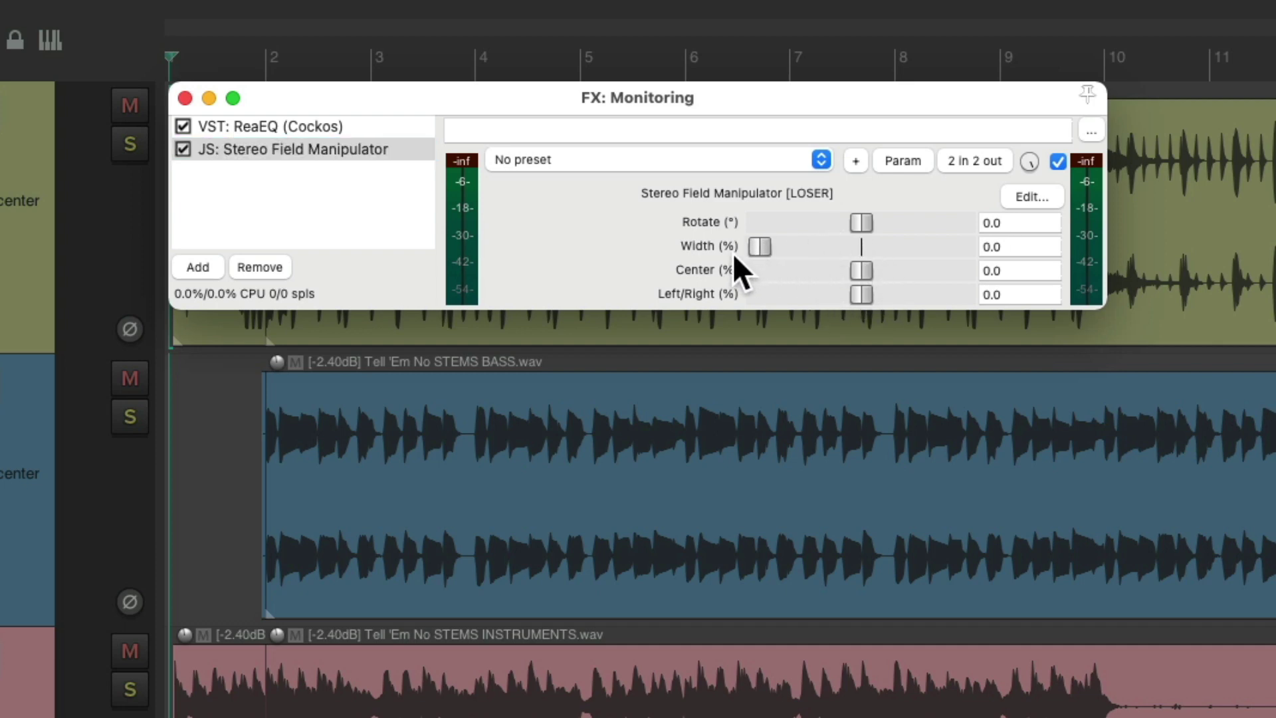
key(space)
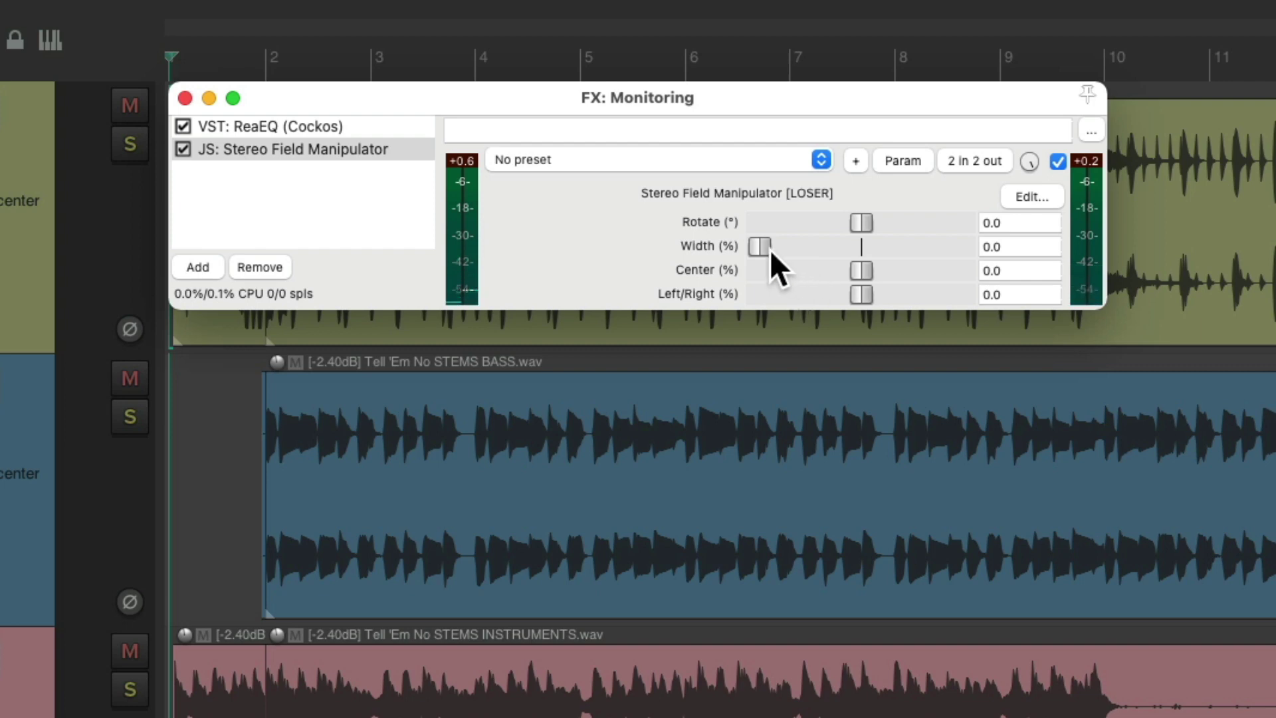
key(space)
drag(760, 250, 812, 252)
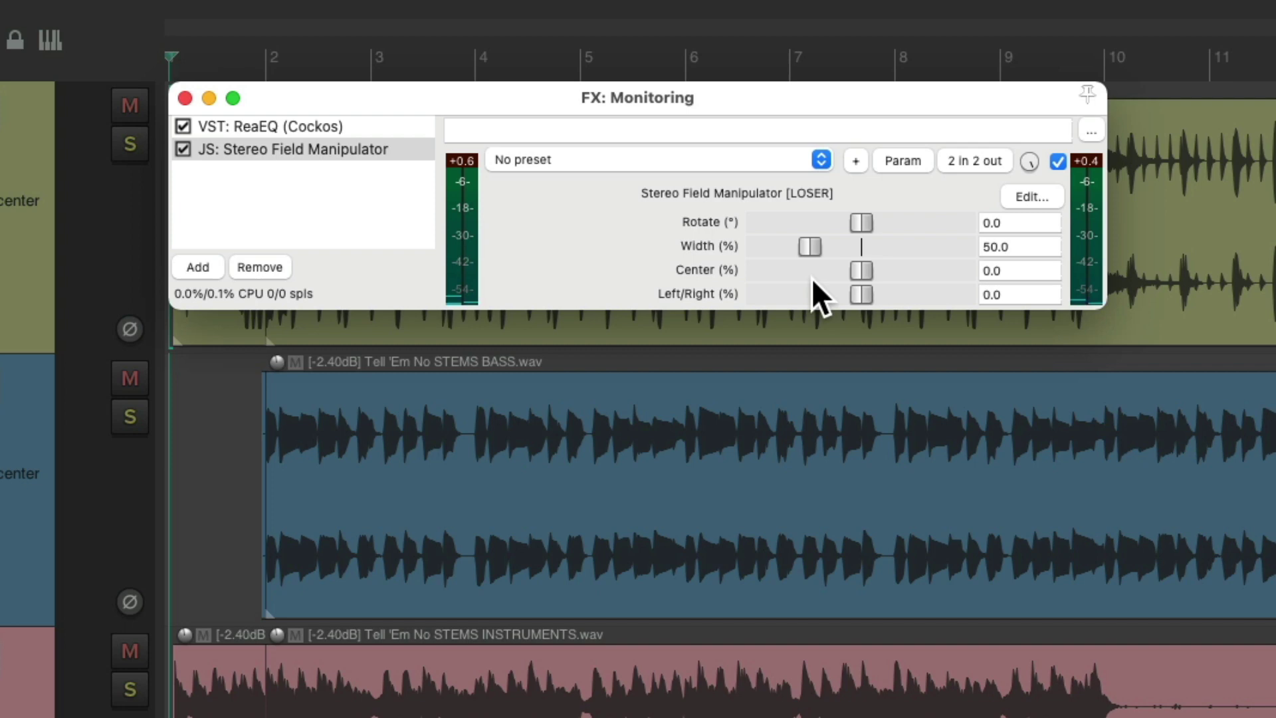
Compare the Stereo Field Manipulator bypassed and active during playback, leaving it enabled
click(1053, 163)
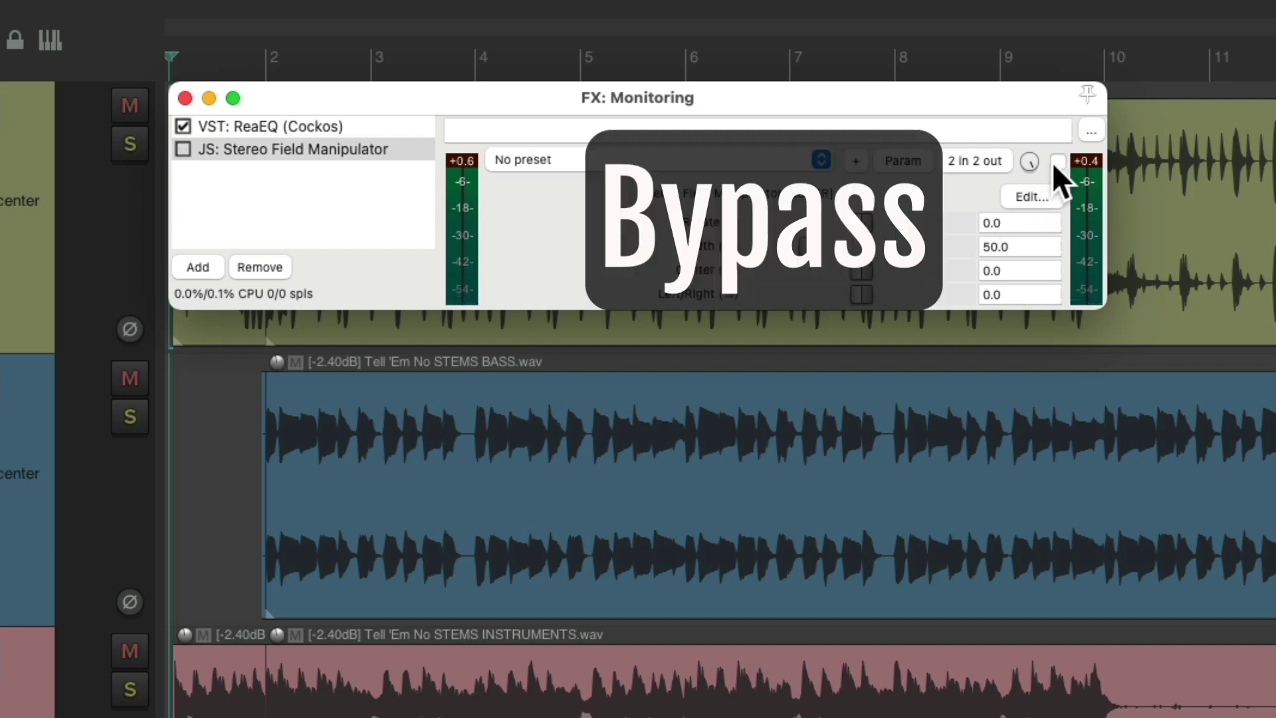
key(space)
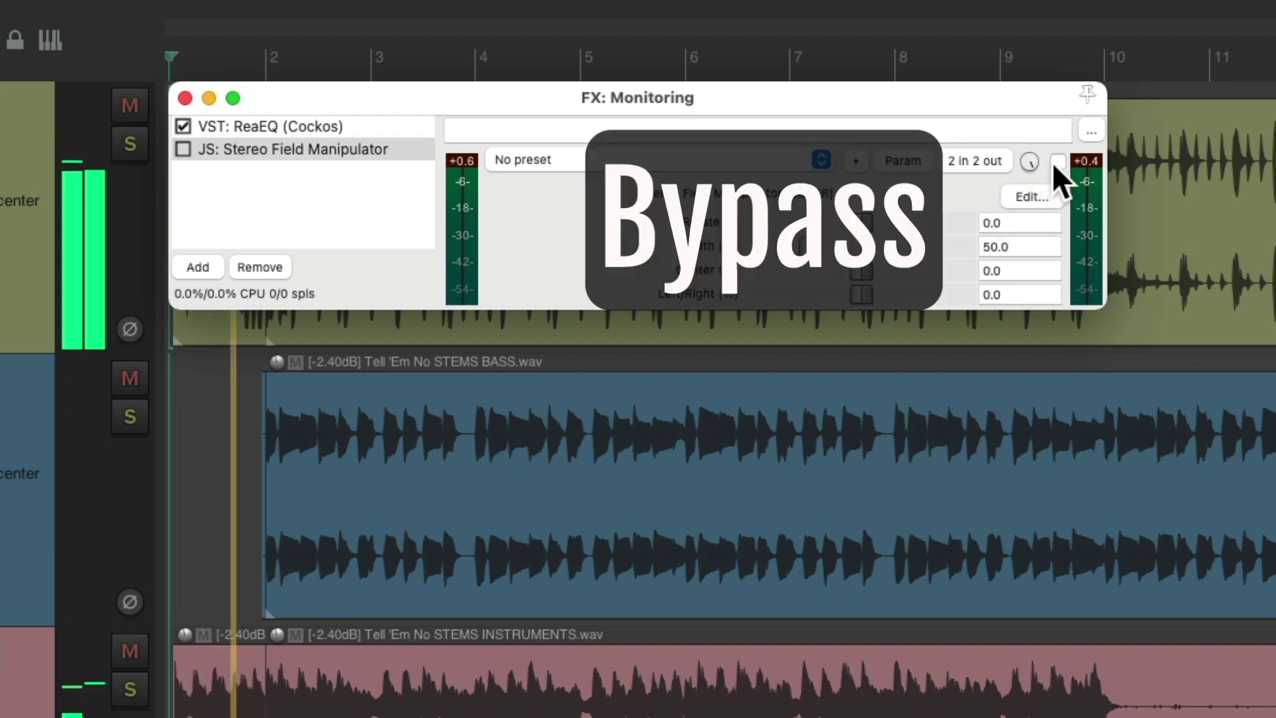
click(1053, 163)
key(space)
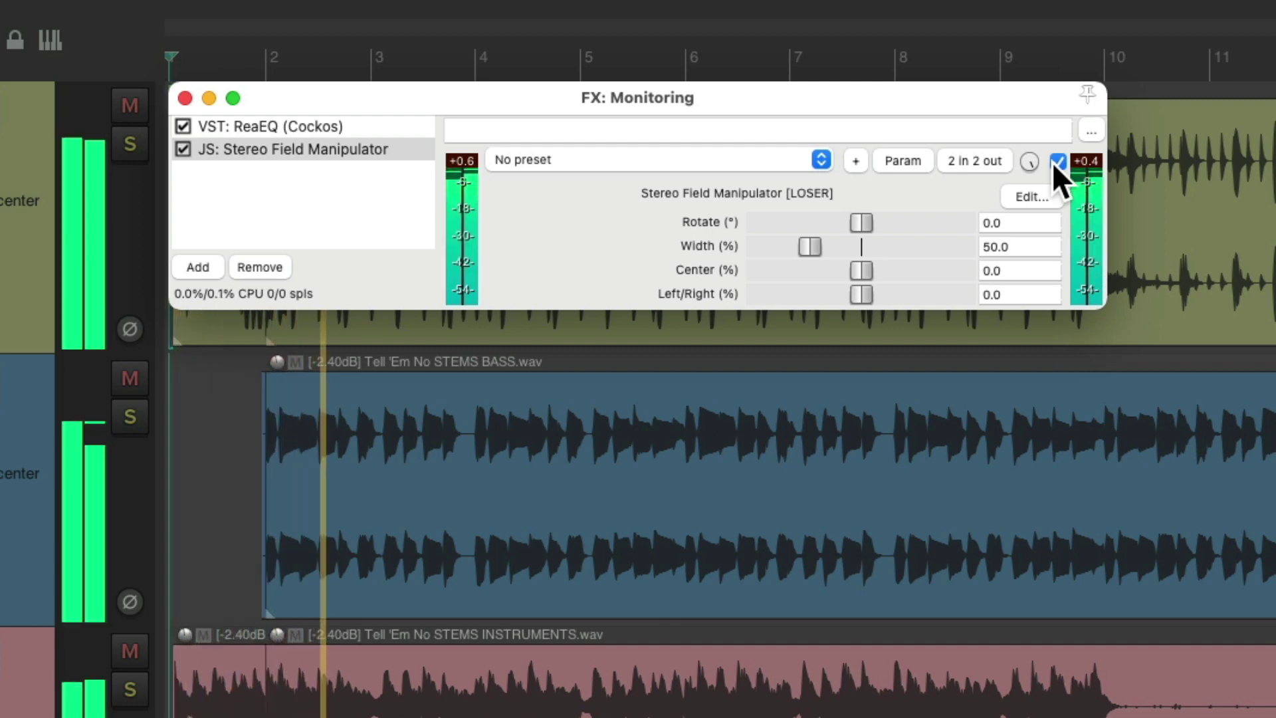
key(space)
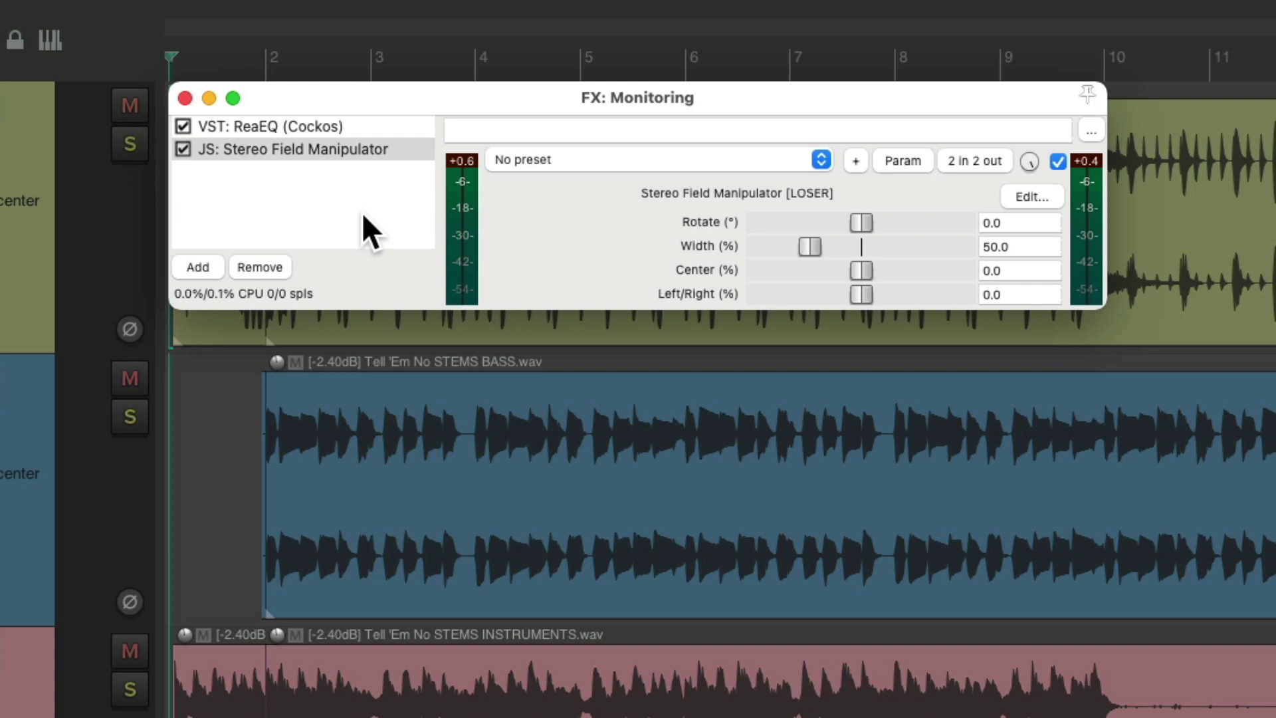
Open Add FX to Monitoring, filter by 'verb', and select VST: ReaVerbate (Cockos)
double_click(351, 198)
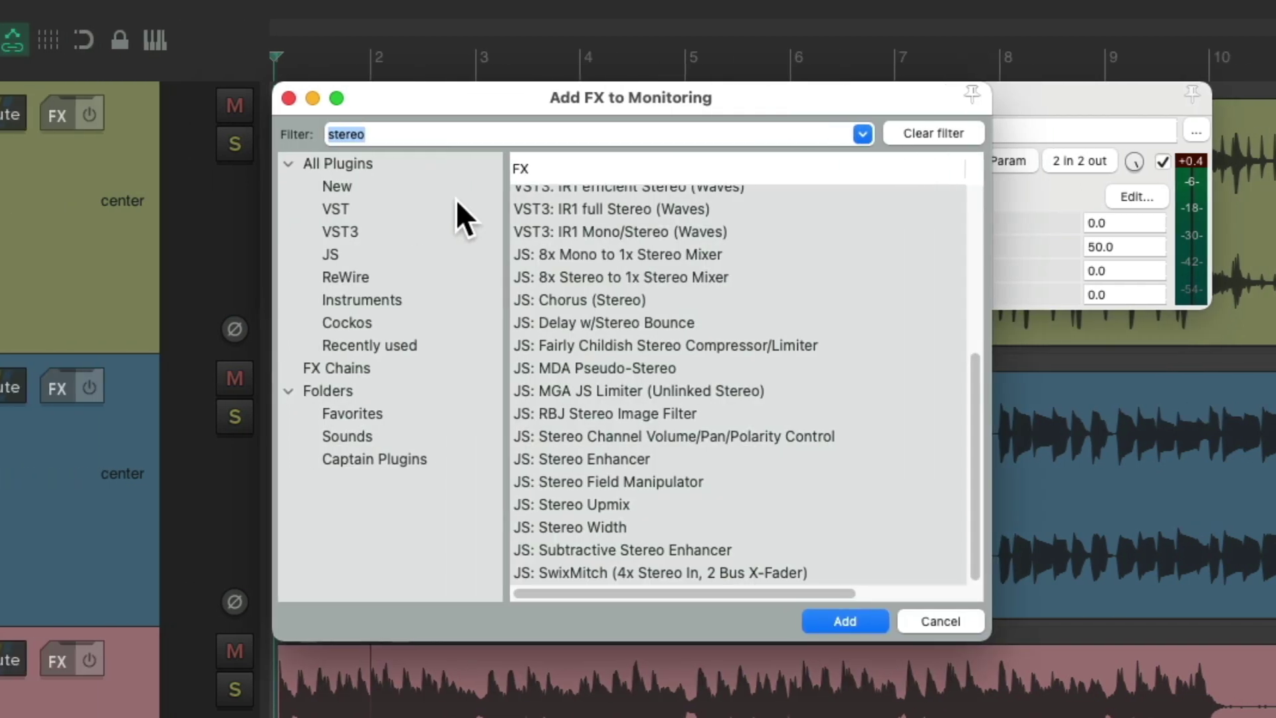
text(verb)
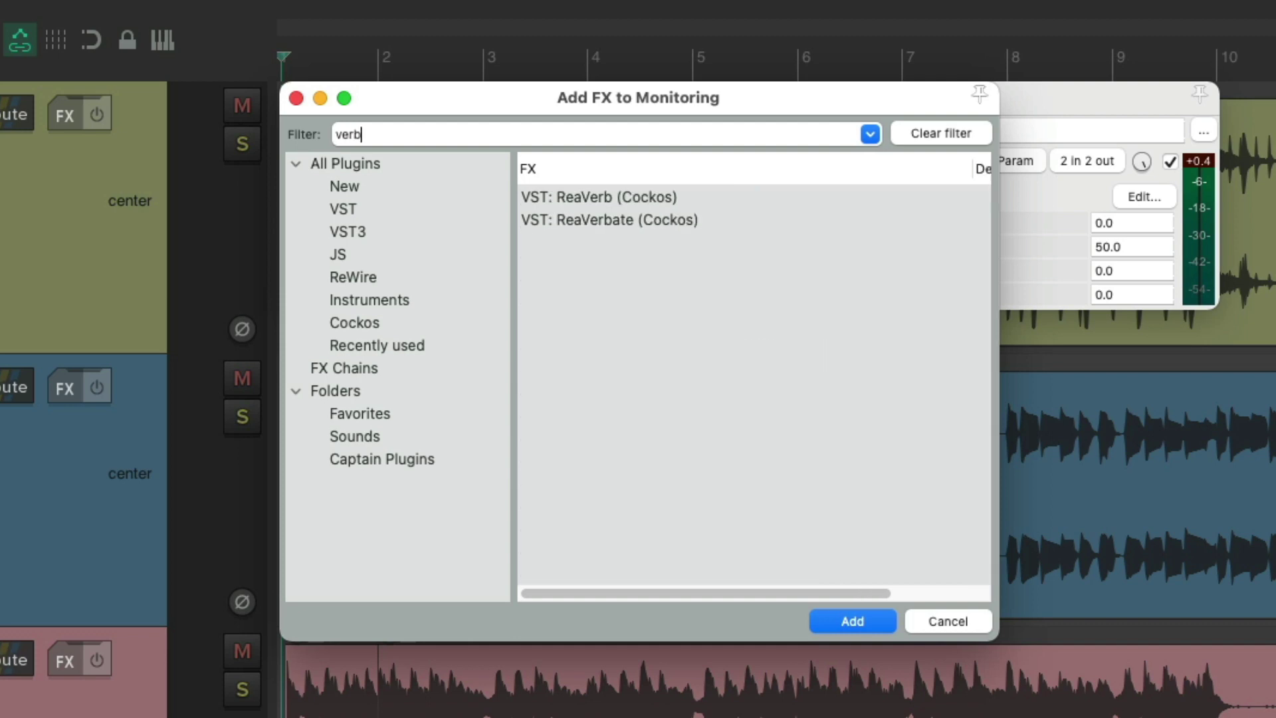
click(734, 218)
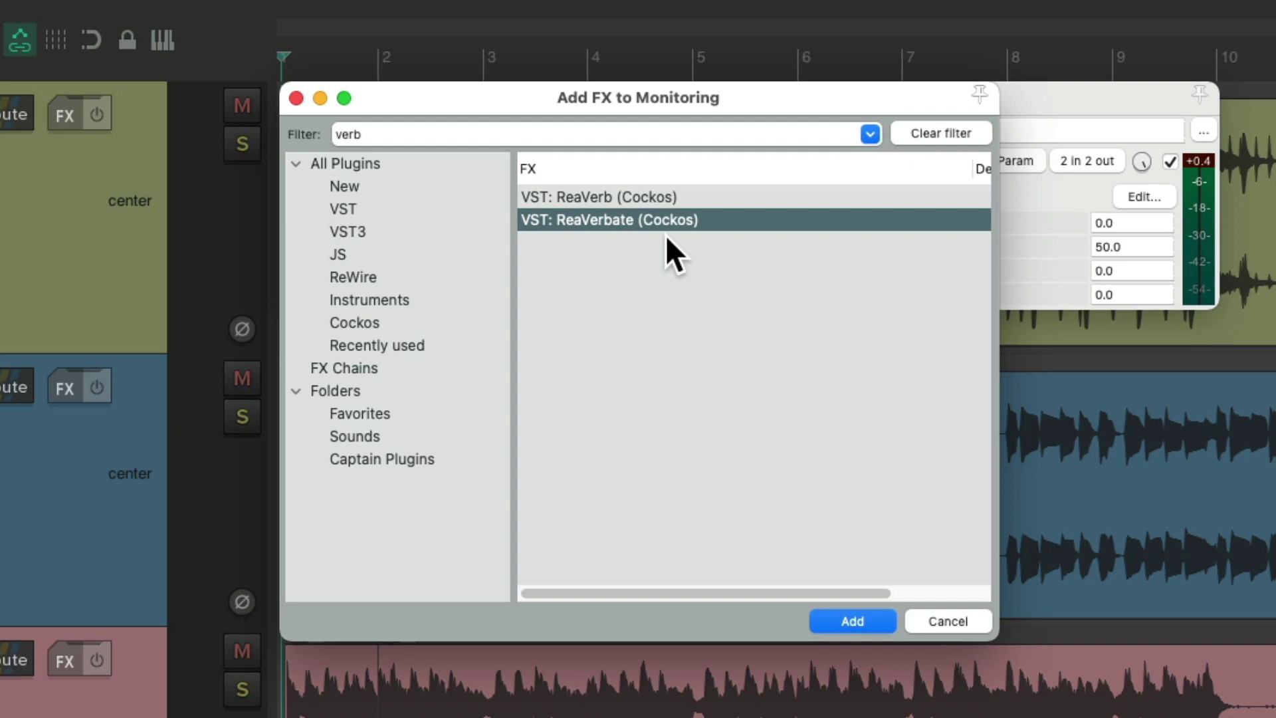
Add ReaVerbate with Dry reset to +0.0 and Wet at -6.0, auditioning playback
double_click(724, 226)
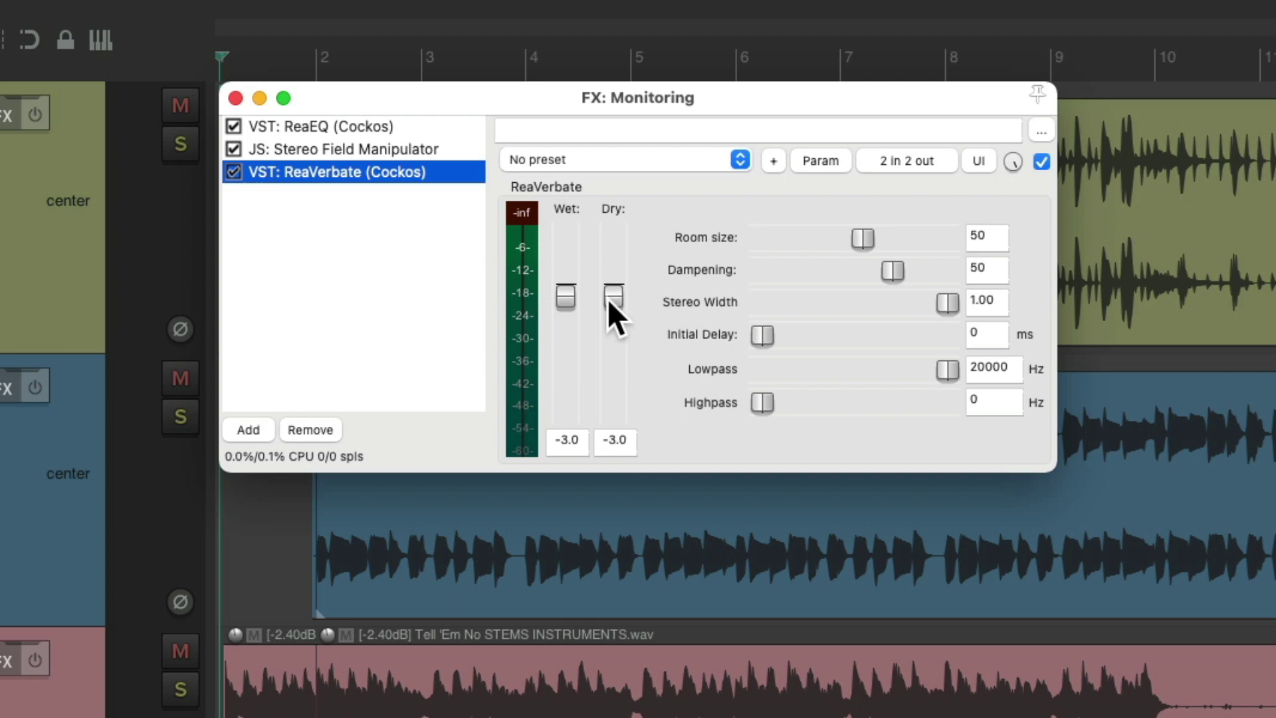
double_click(608, 297)
drag(565, 296, 564, 304)
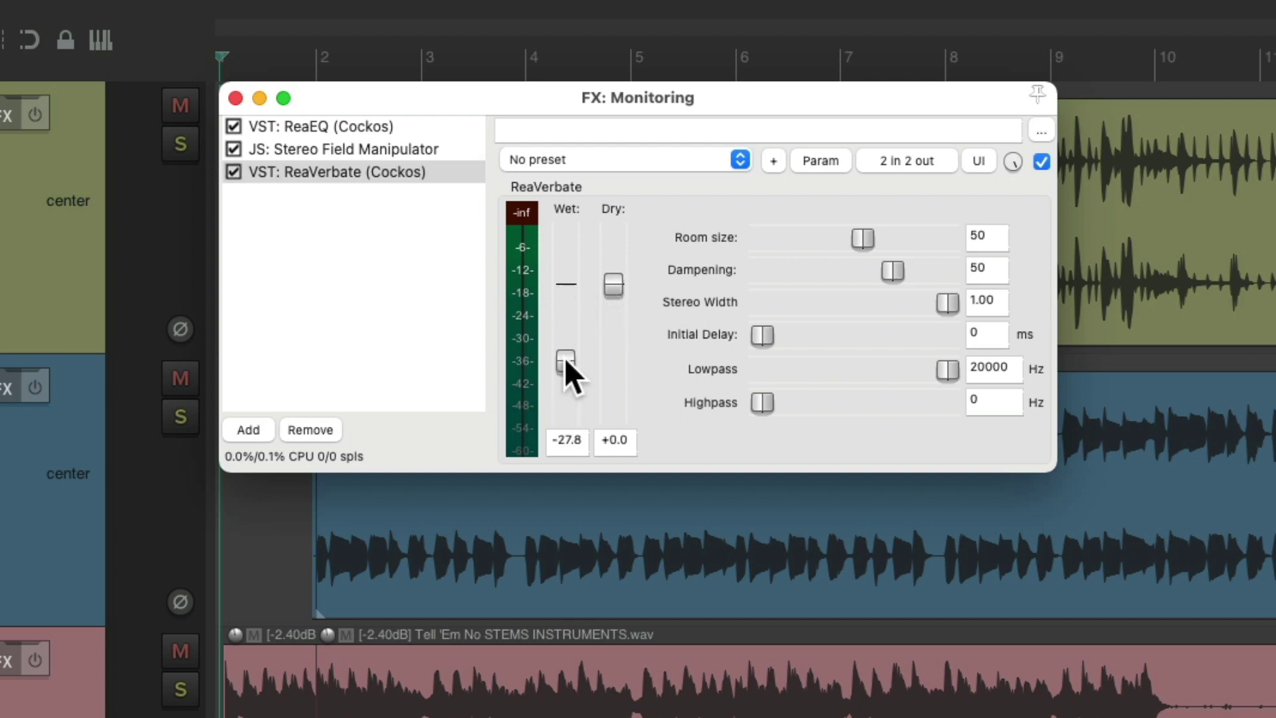
drag(564, 357, 571, 305)
key(space)
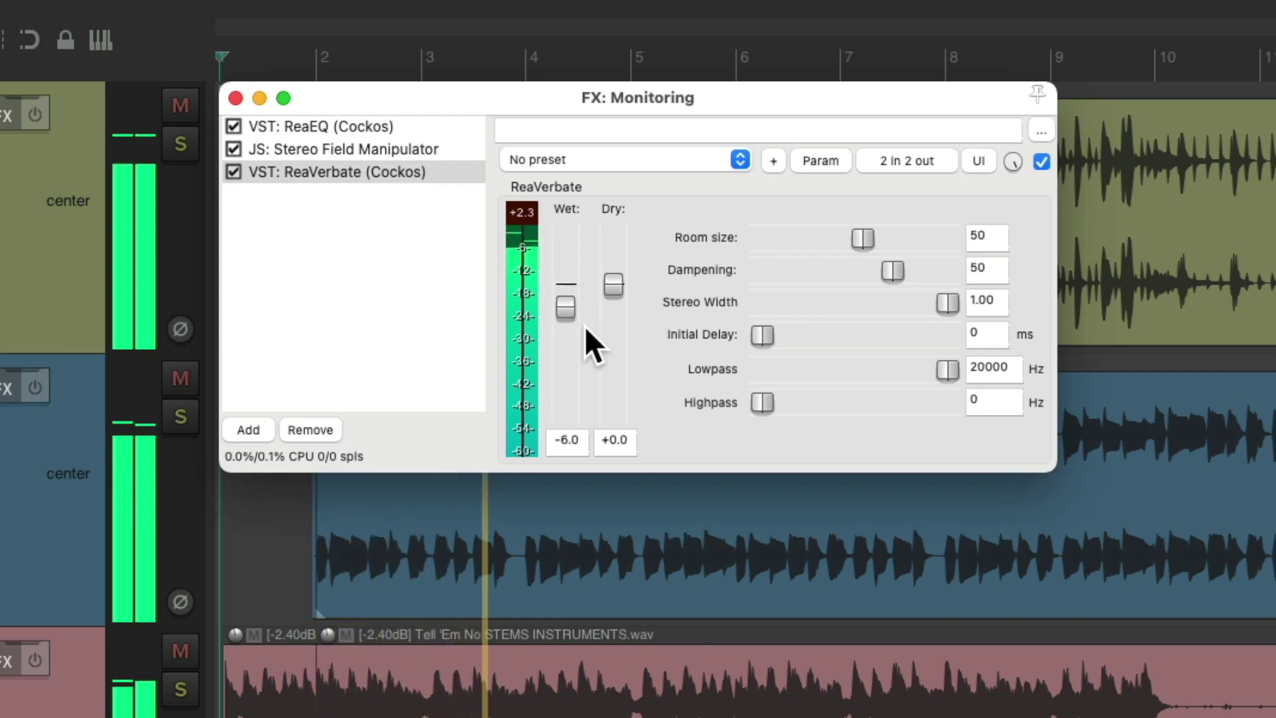
key(space)
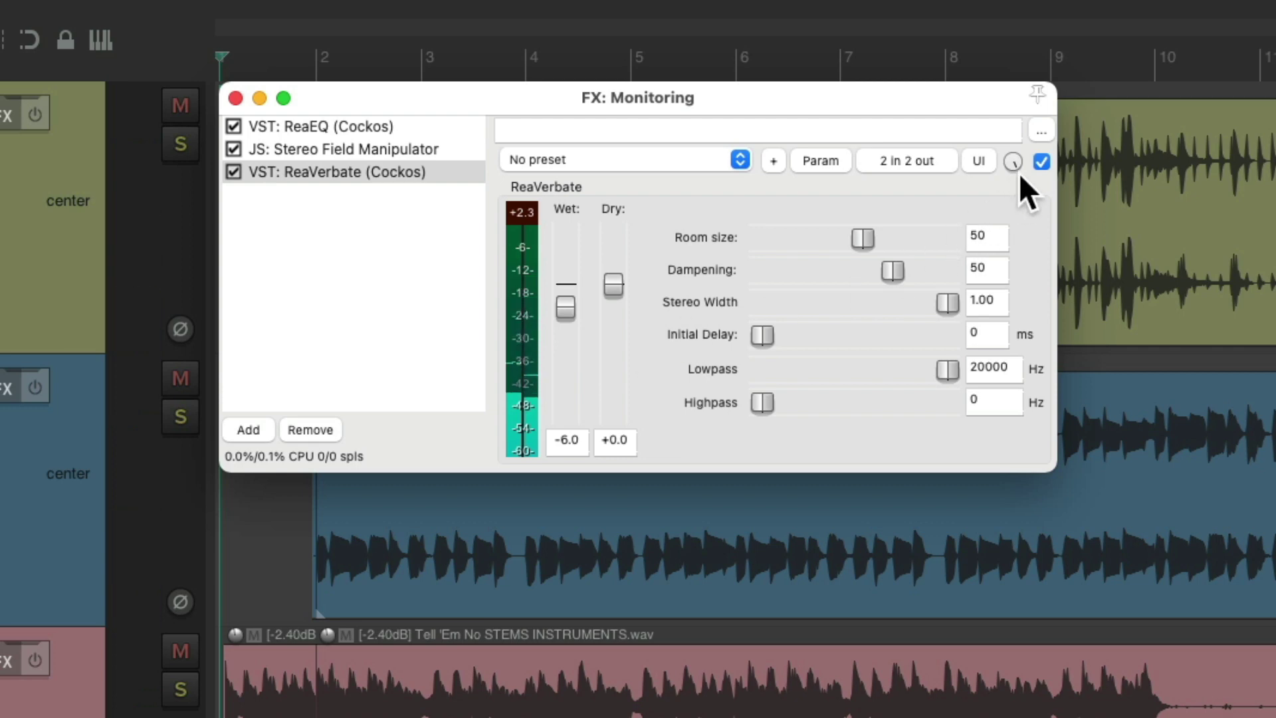
Compare ReaVerbate bypassed and active during playback, leaving it enabled
click(1036, 163)
key(space)
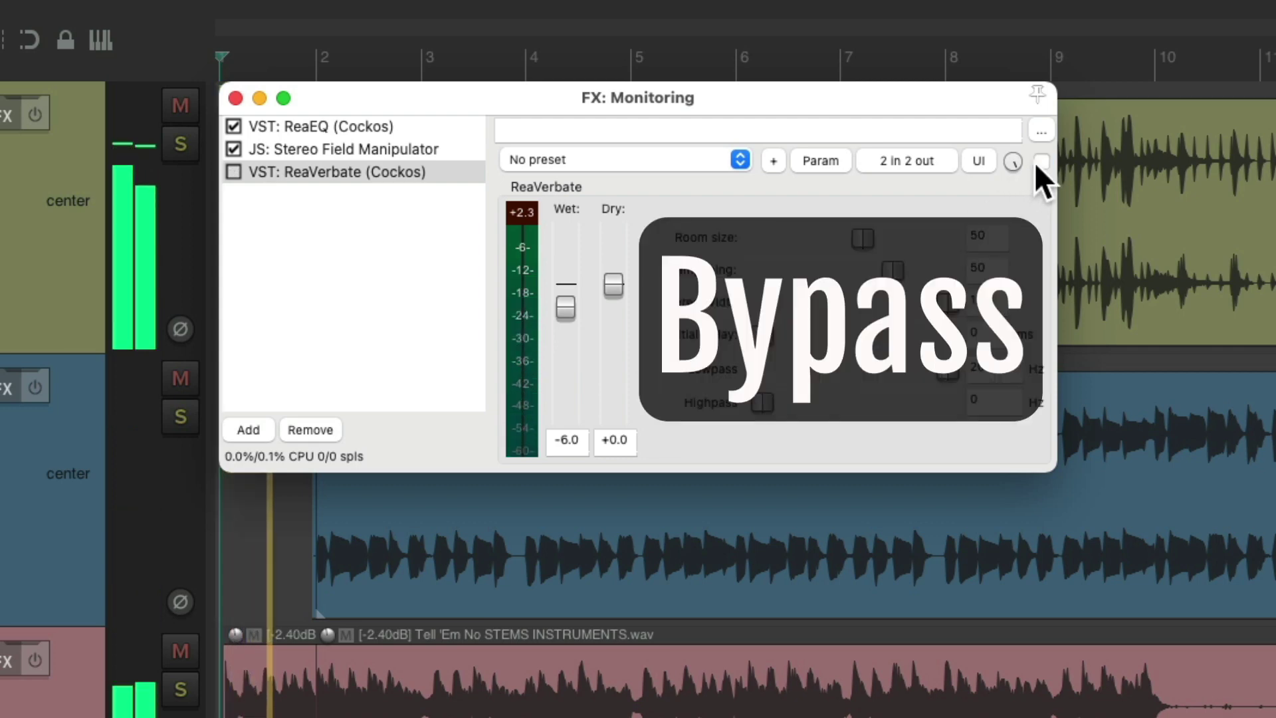
click(1035, 163)
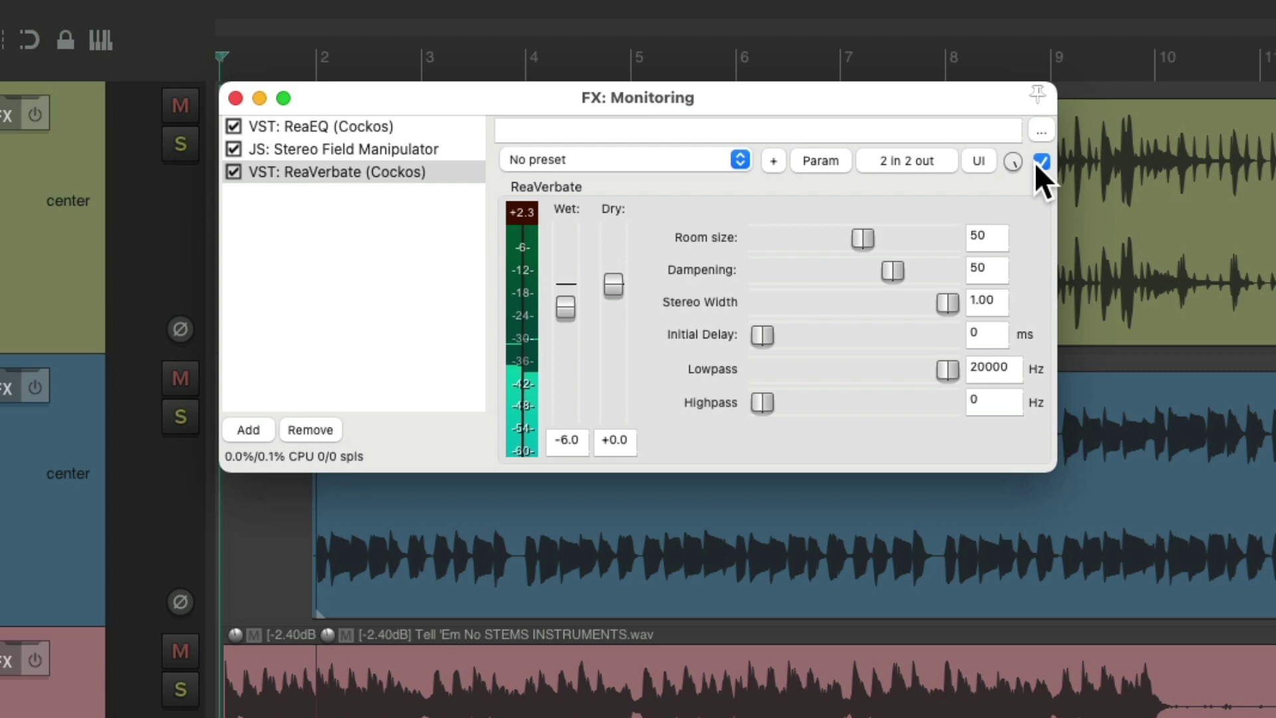
key(space)
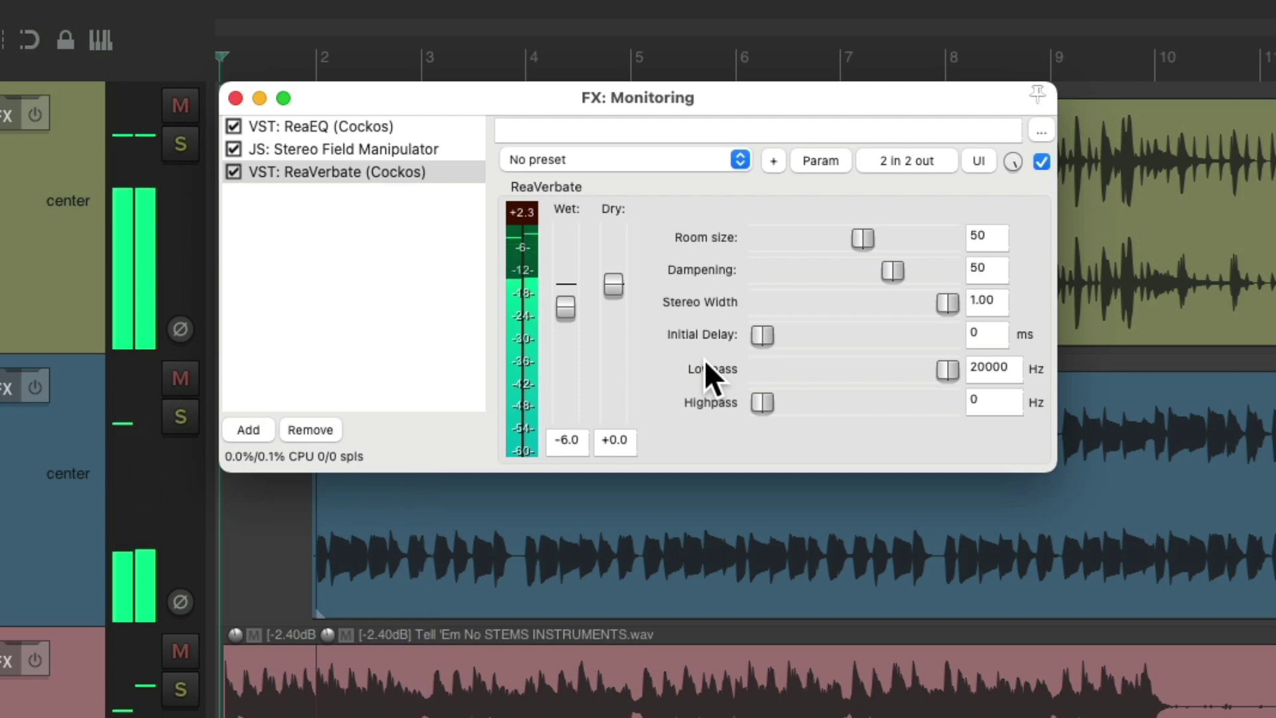
key(space)
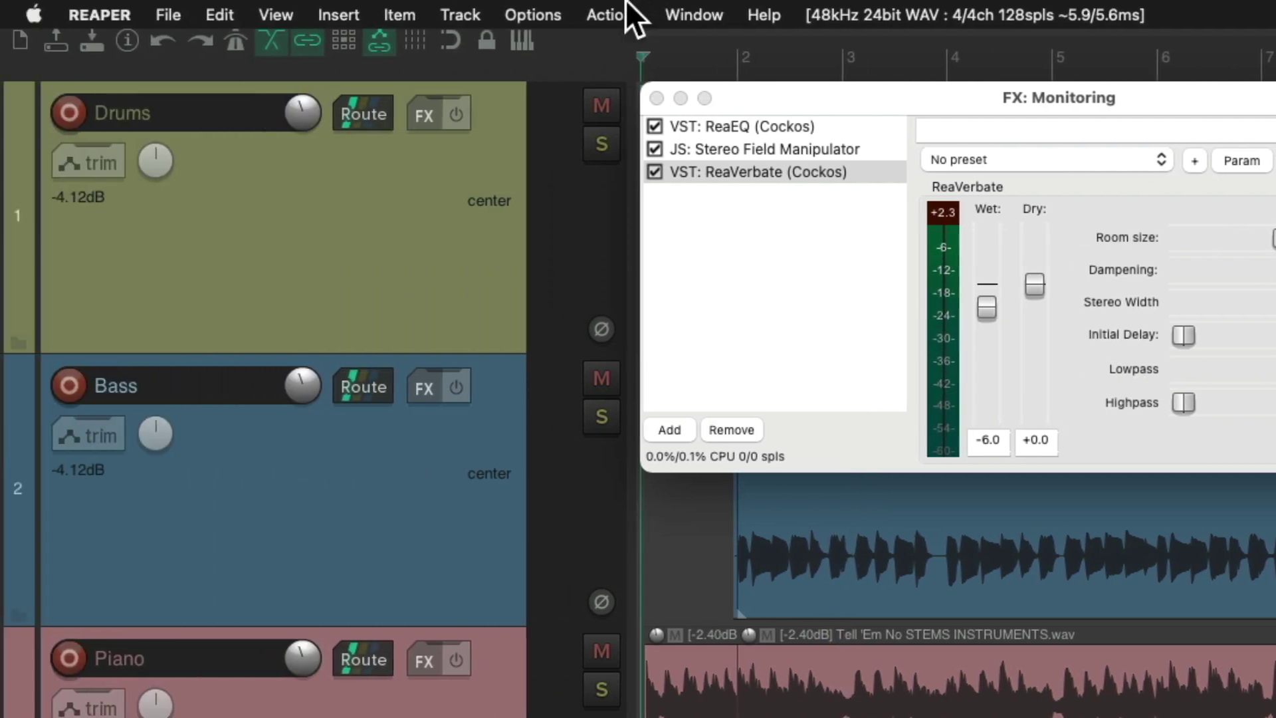
Open the action list filtered for 'monitor' and select 'Monitoring FX: Toggle bypass'
click(608, 14)
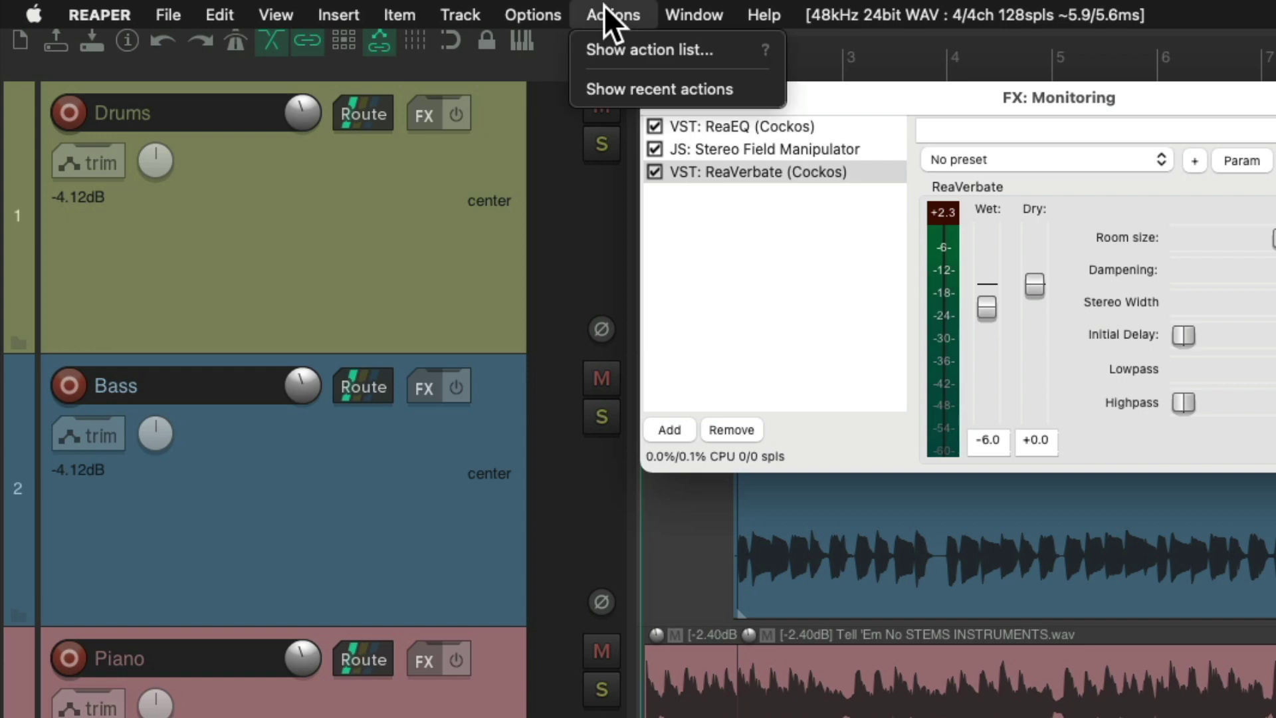
click(576, 53)
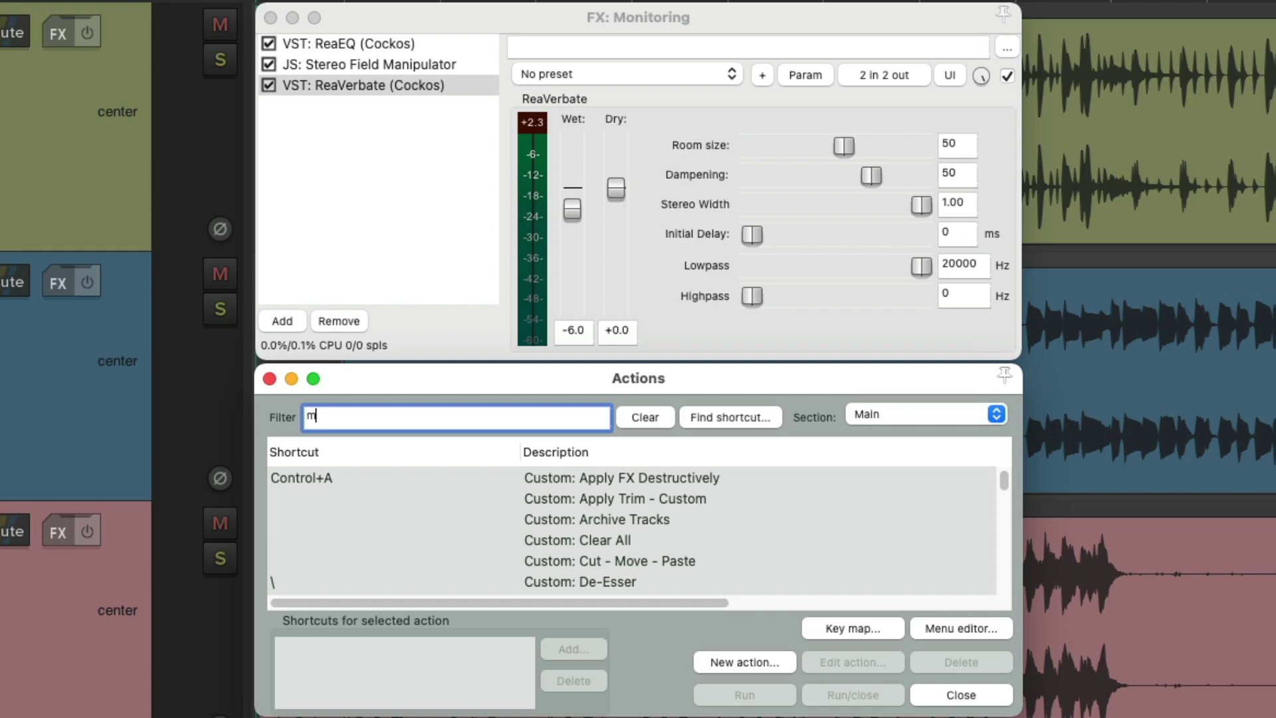
text(onitor)
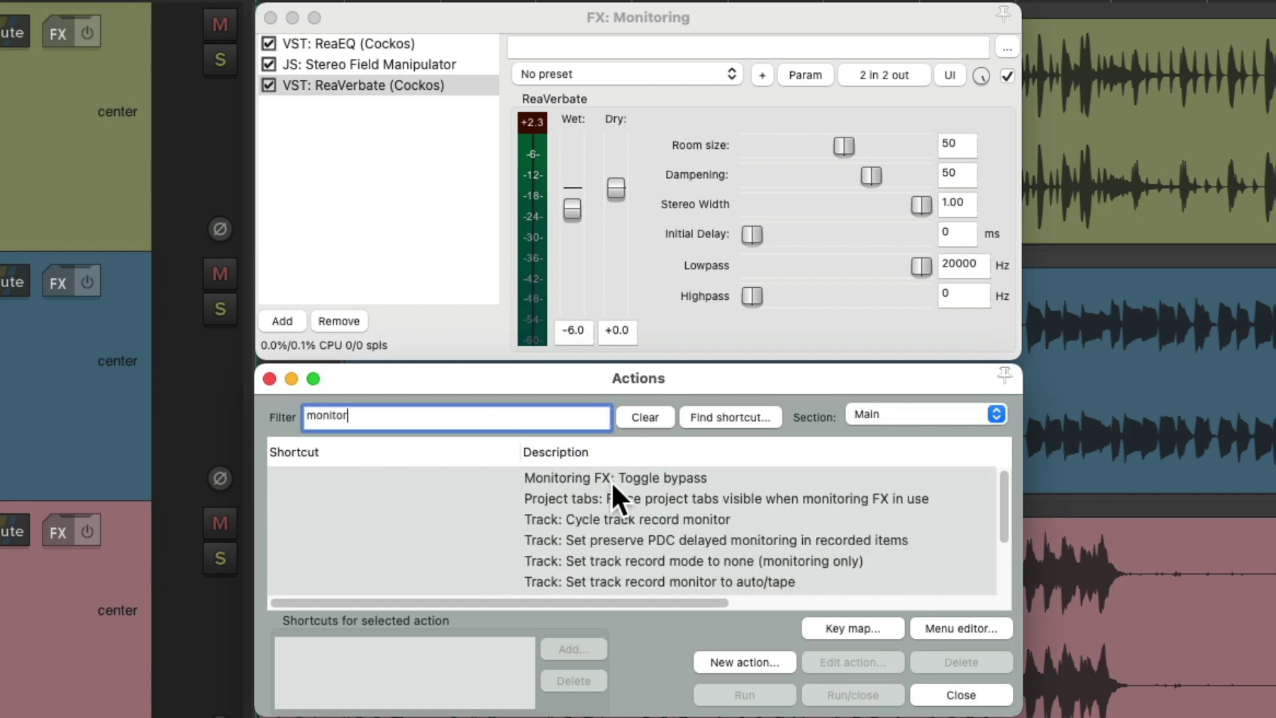
click(612, 480)
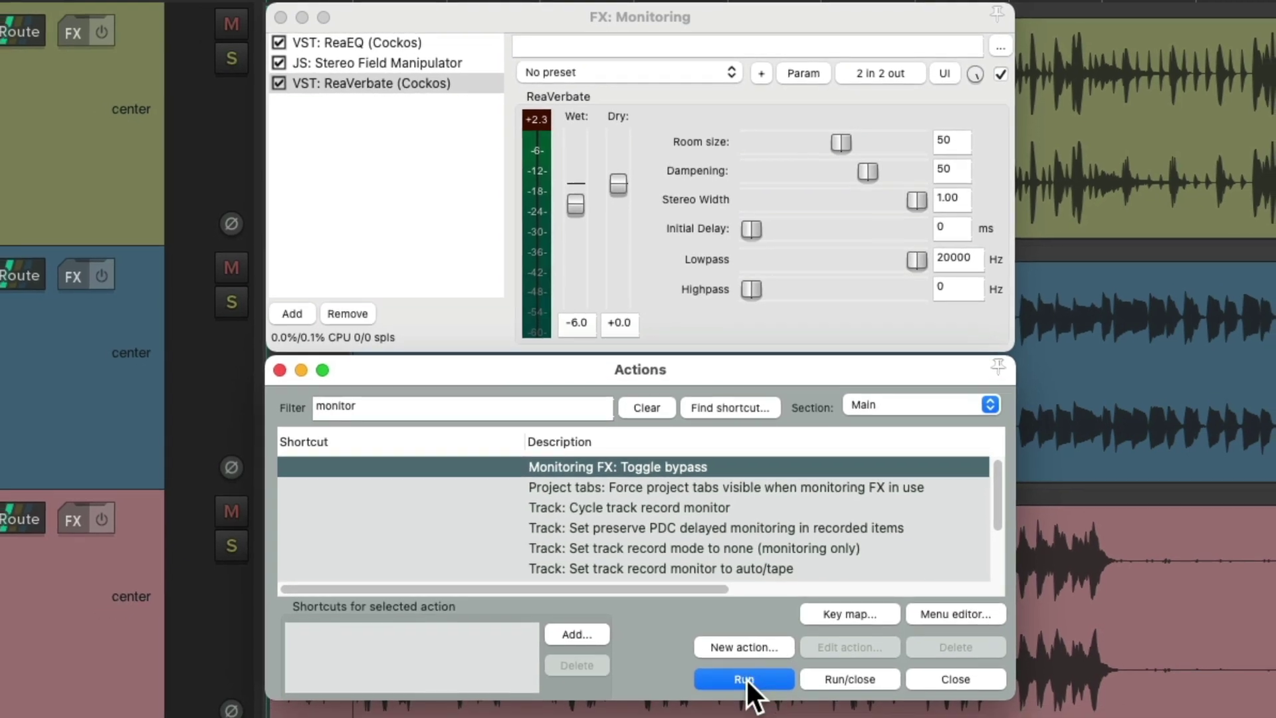
Run the toggle bypass action three times, leaving the monitoring chain bypassed
click(744, 678)
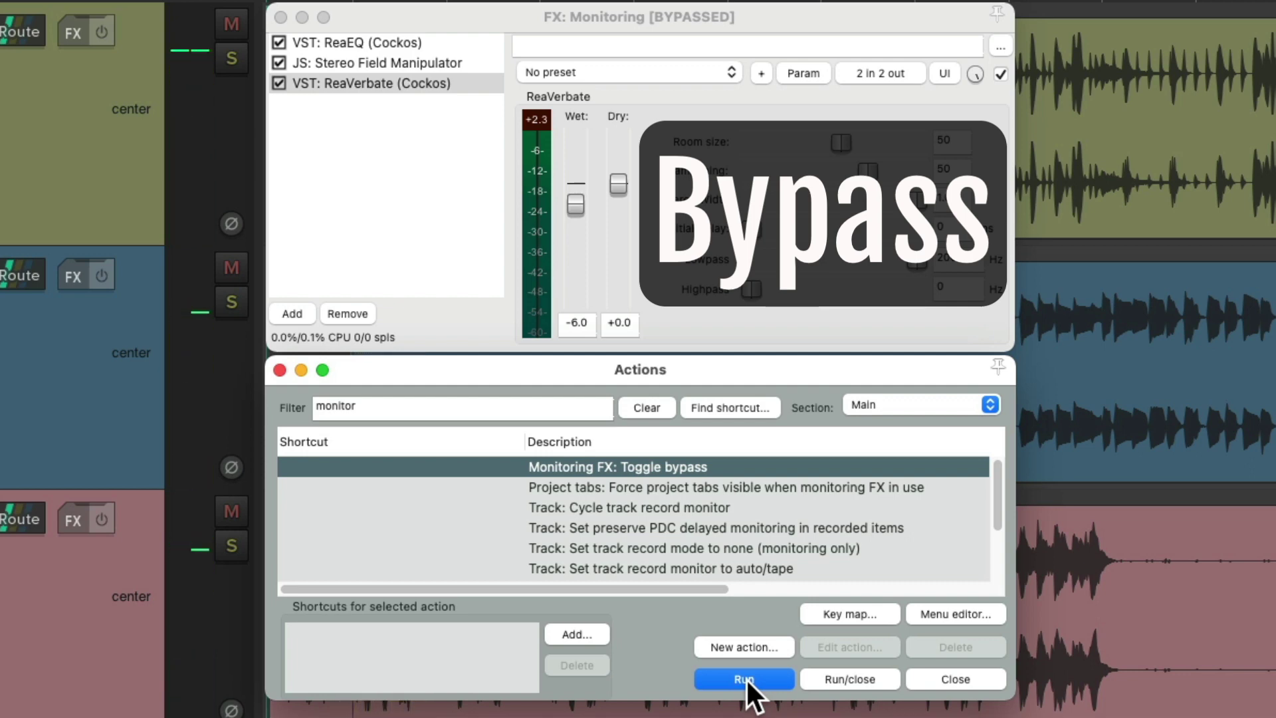
click(746, 677)
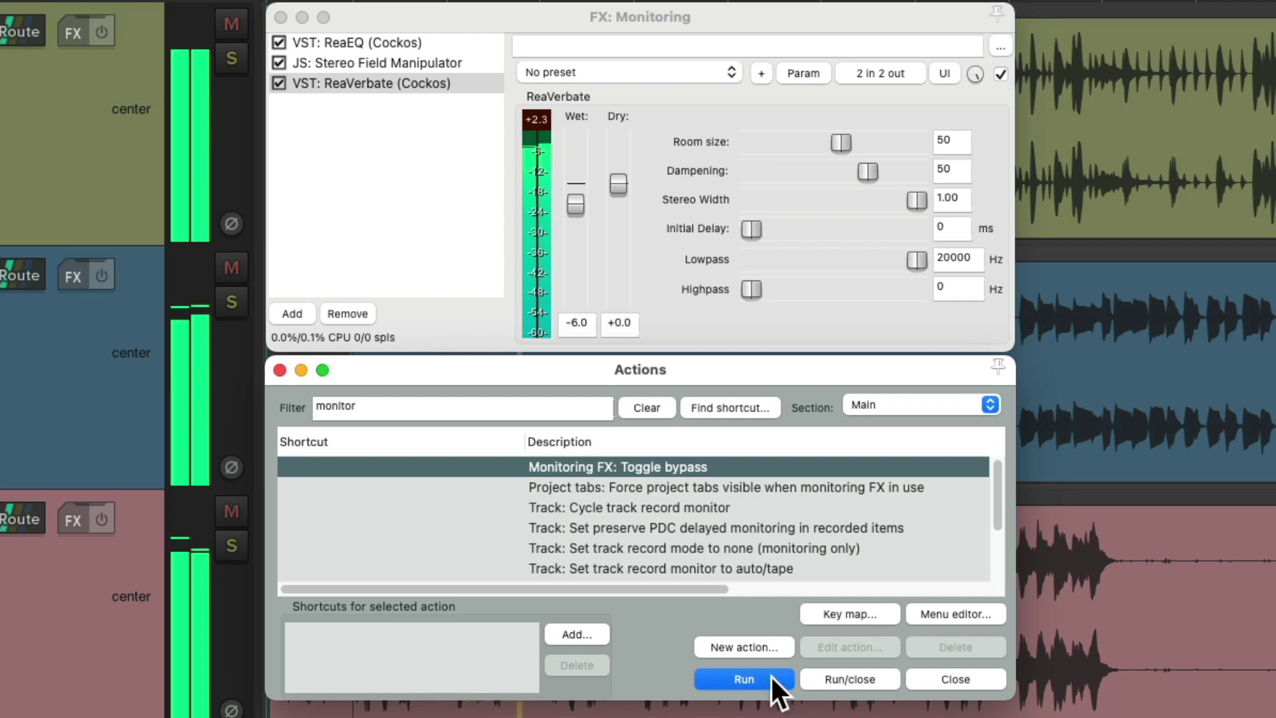
click(771, 676)
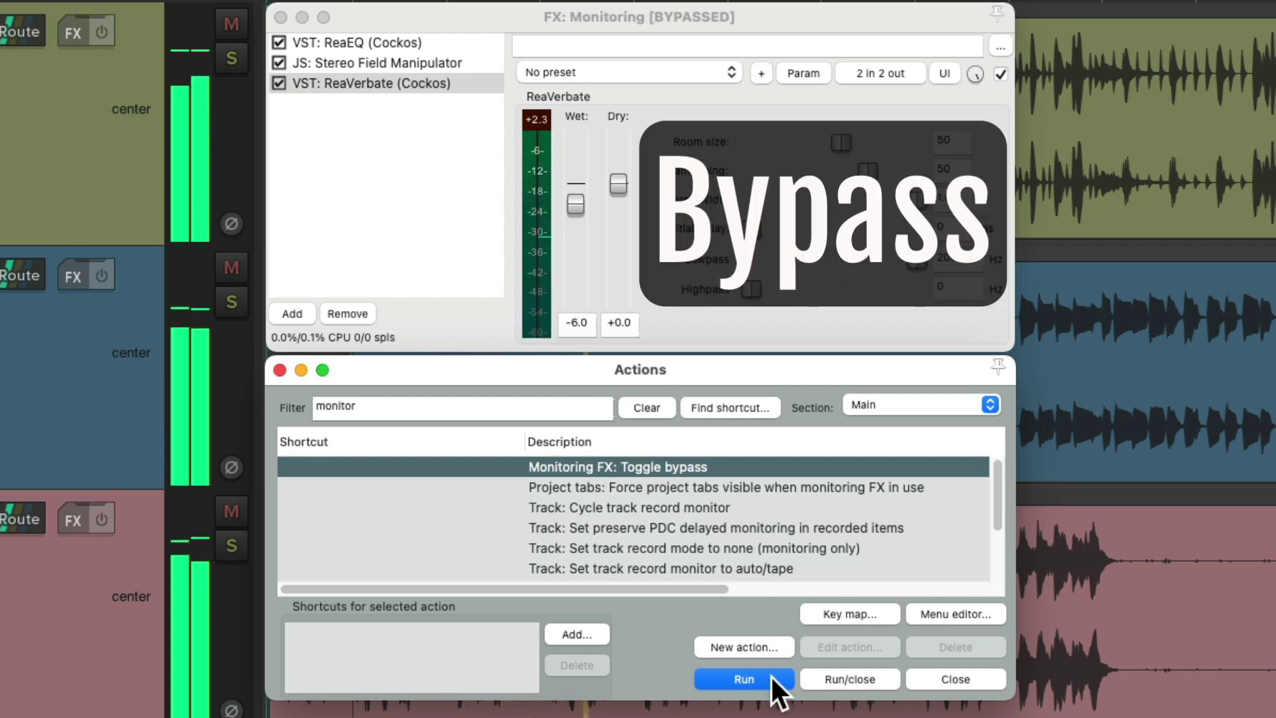
Run 'Monitoring FX: Toggle bypass' again to un-bypass the monitoring chain
click(771, 676)
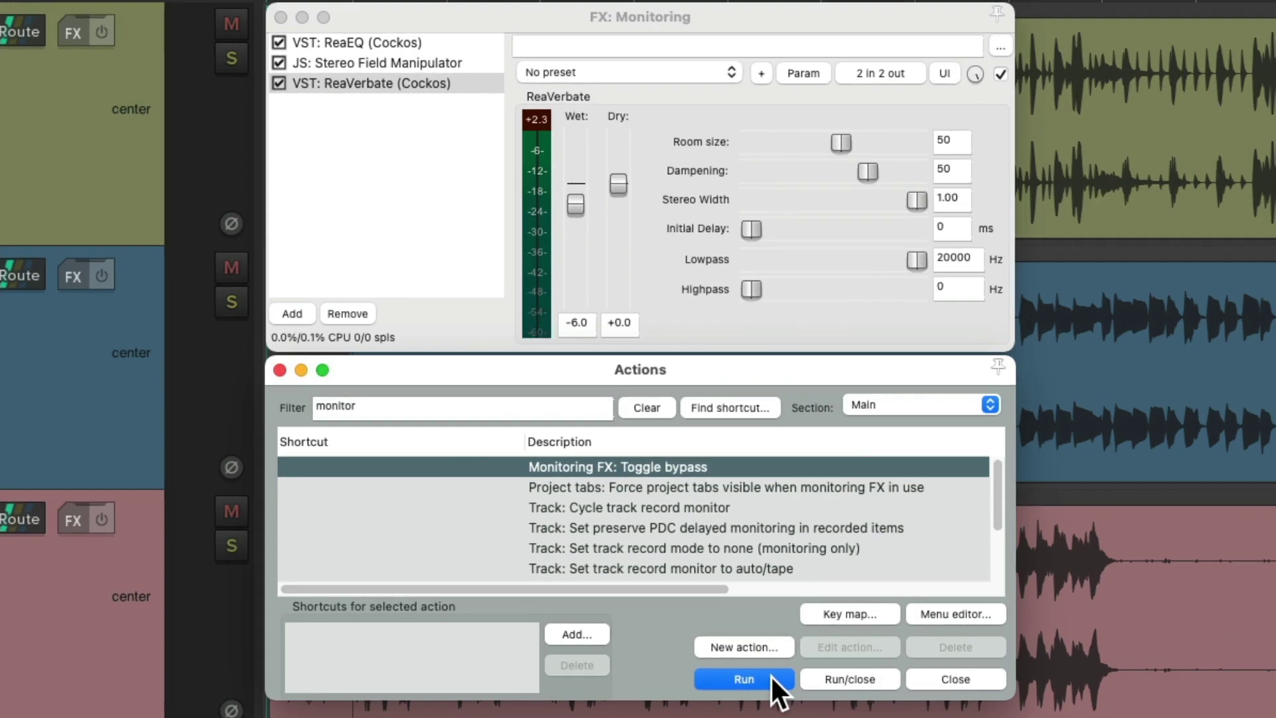
Toggle the monitoring FX bypass off and back on, then focus the FX: Monitoring window
click(745, 676)
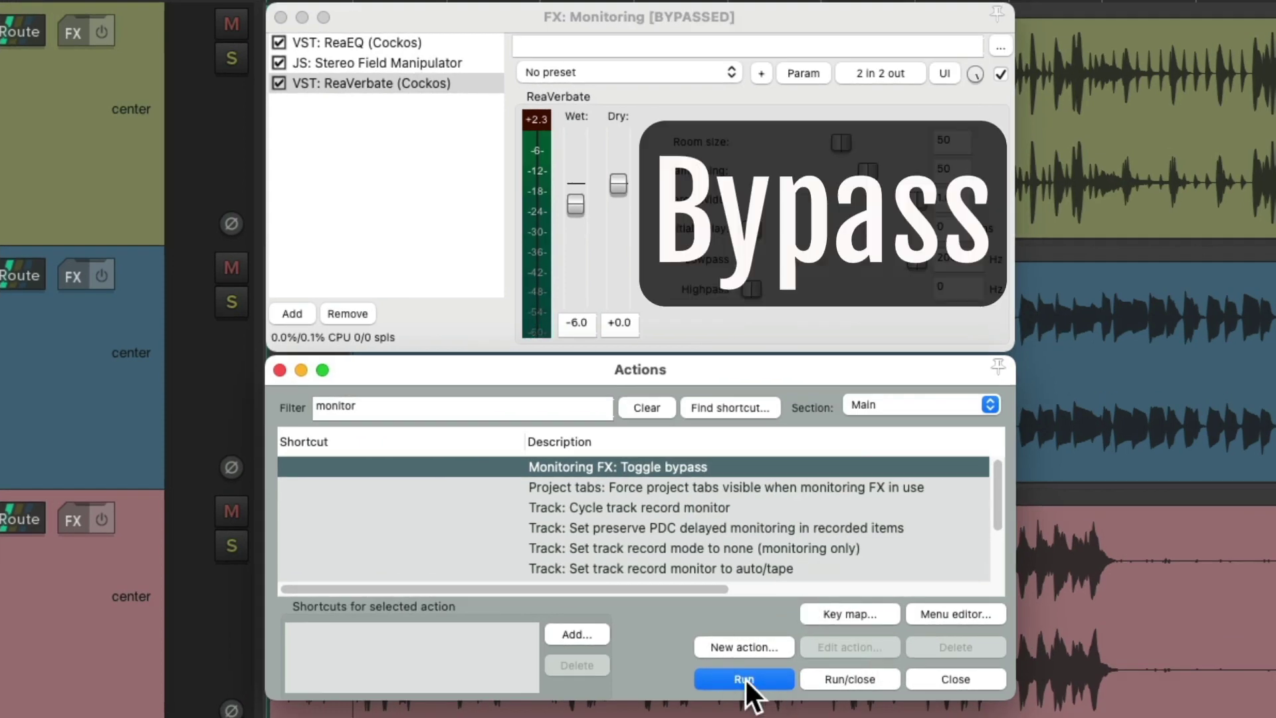
click(745, 677)
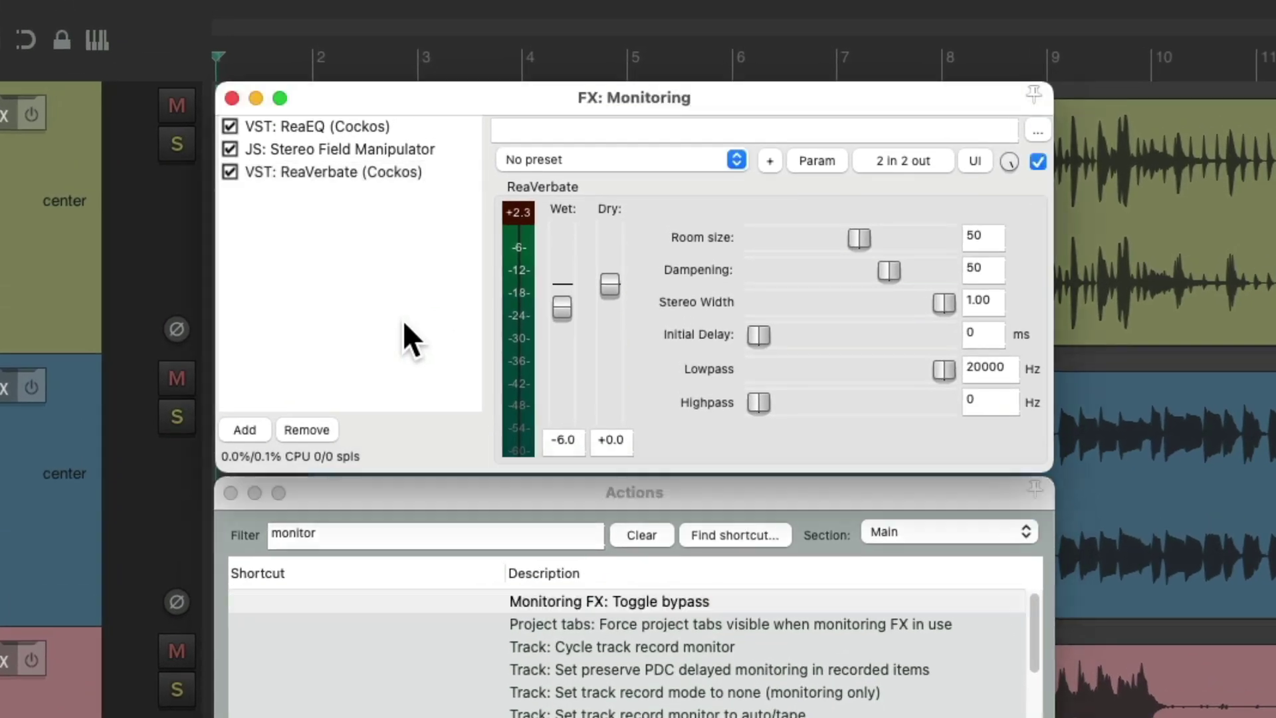
click(433, 216)
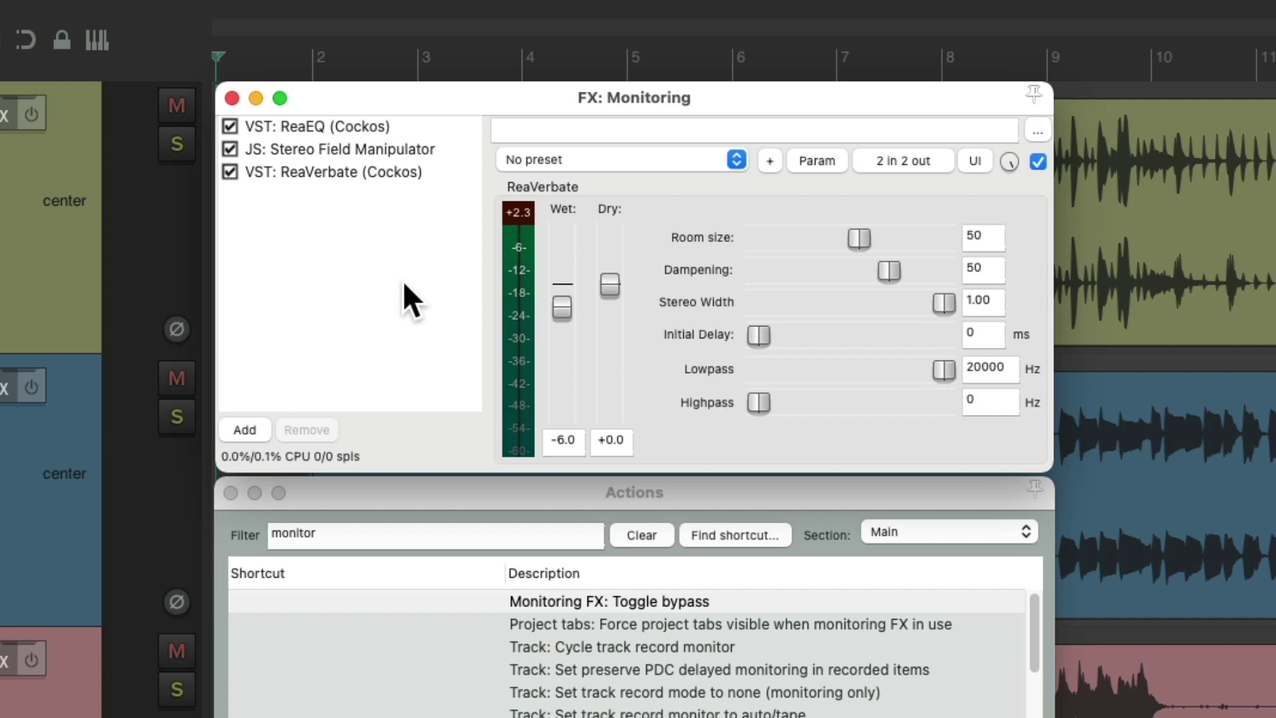
Save all three monitoring effects as an FX chain named 'Passive Listening'
right_click(404, 282)
mouse_move(415, 358)
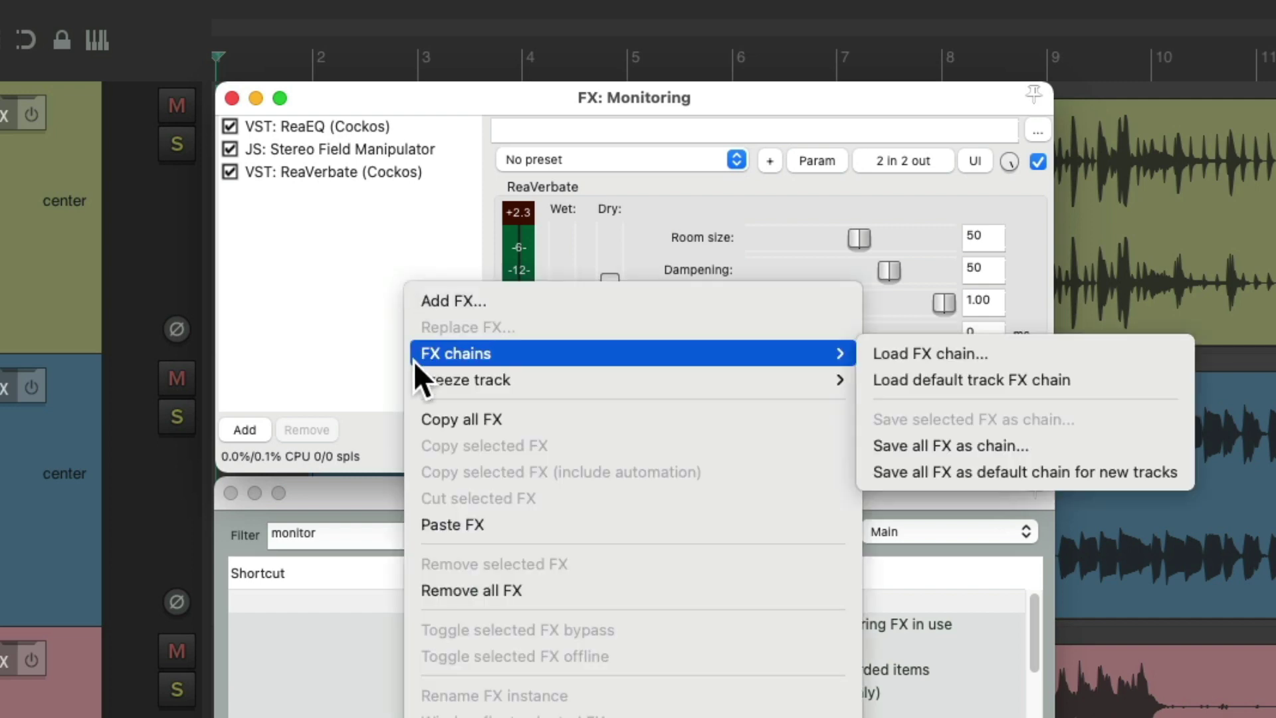
click(1067, 444)
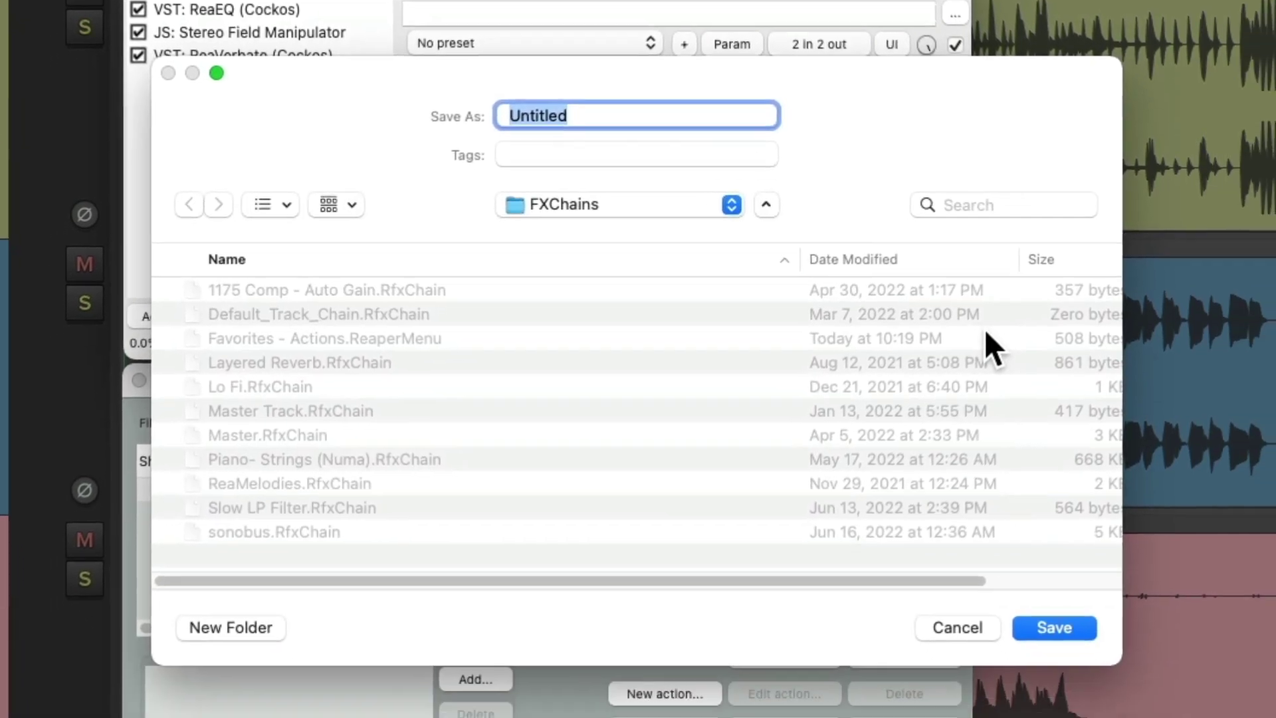
text(Passive Listening)
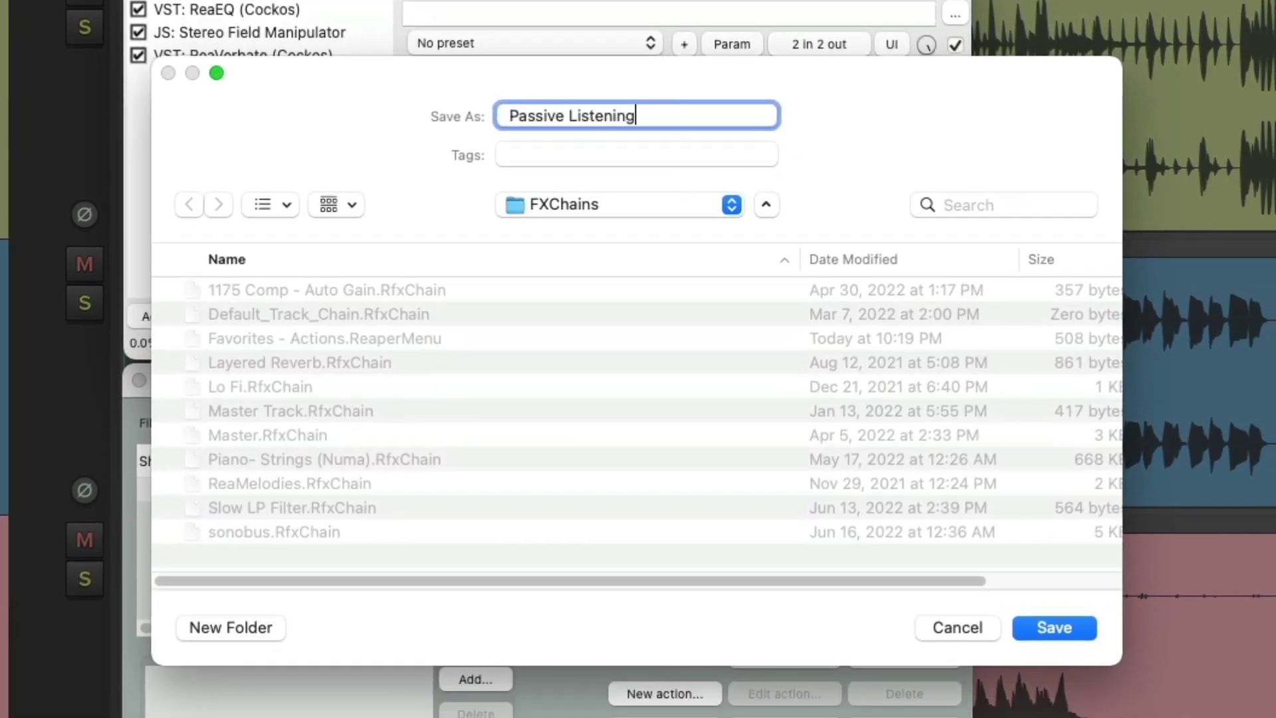
key(Return)
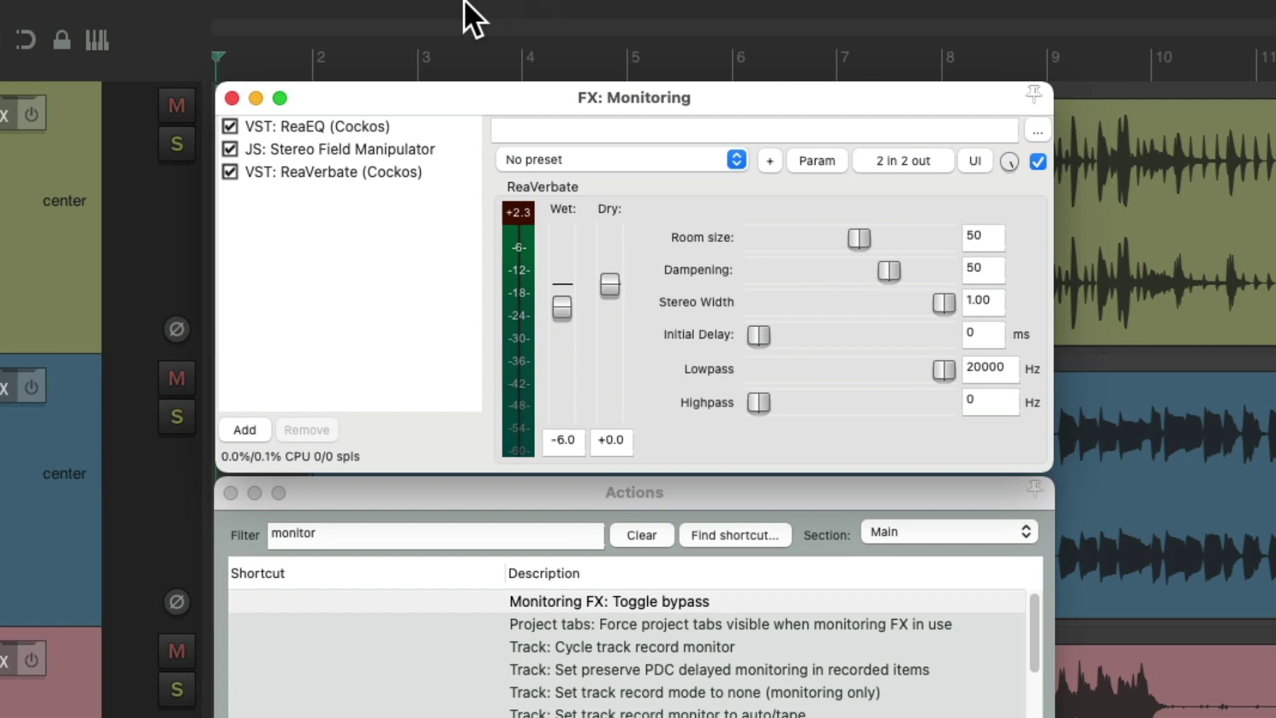
Delete all three monitoring effects and start playback without them
key(super+a)
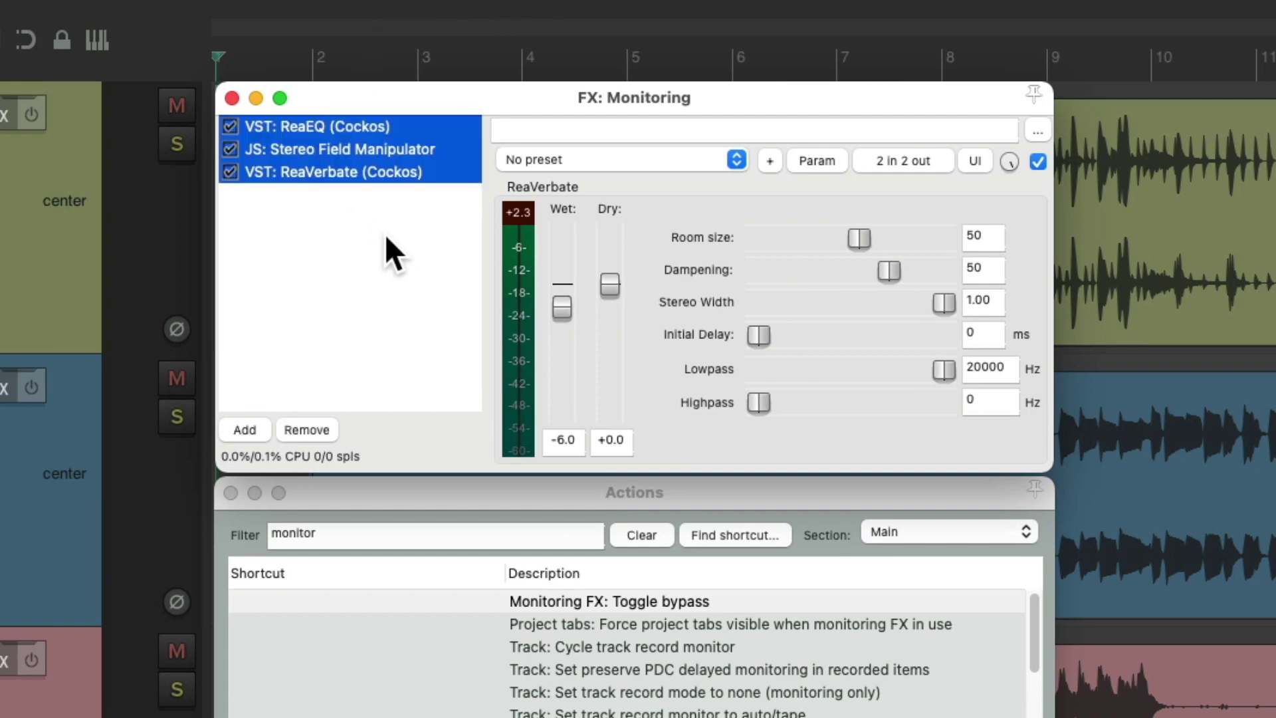
key(Delete)
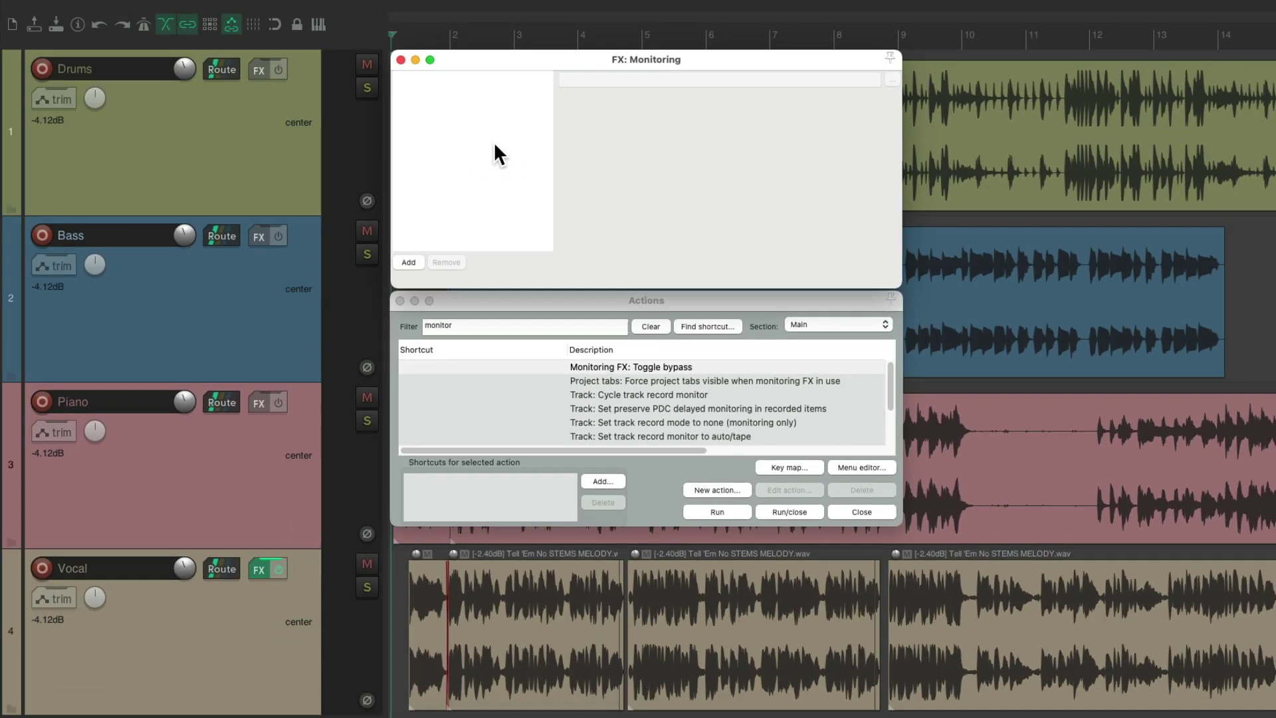
key(space)
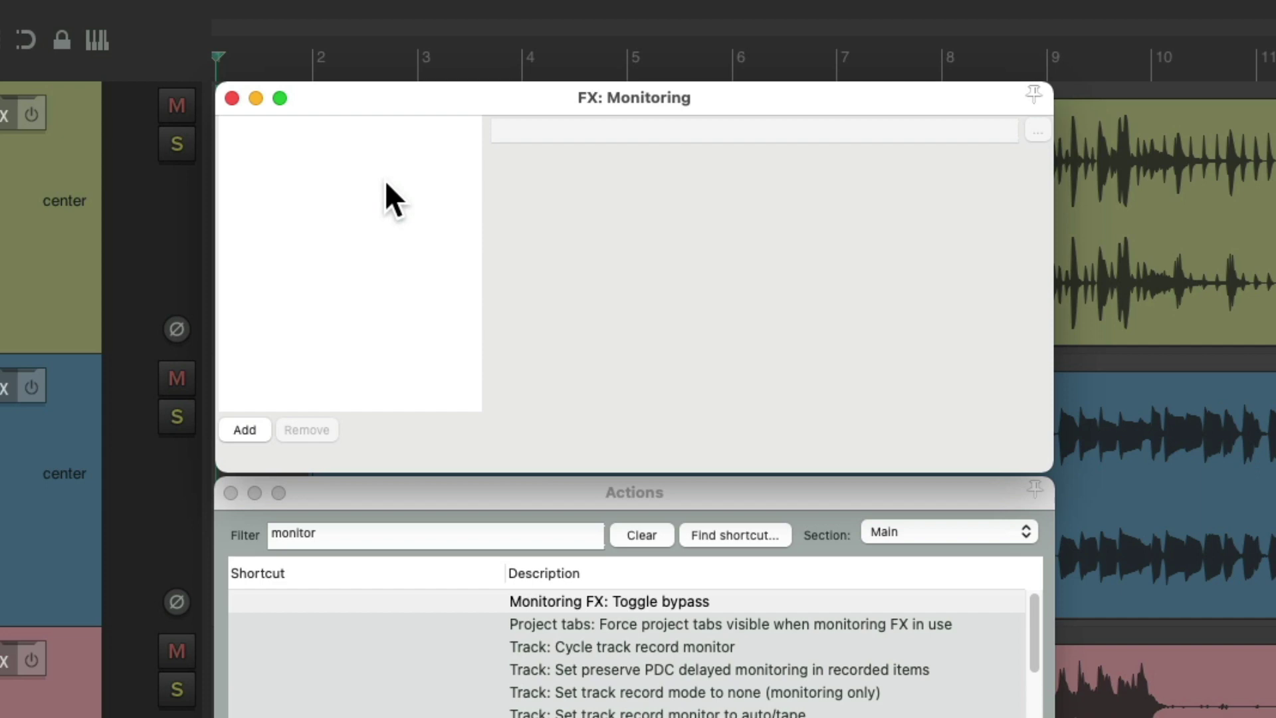
Load the saved 'Passive Listening.RfxChain' FX chain into the empty monitoring chain
right_click(339, 189)
mouse_move(345, 258)
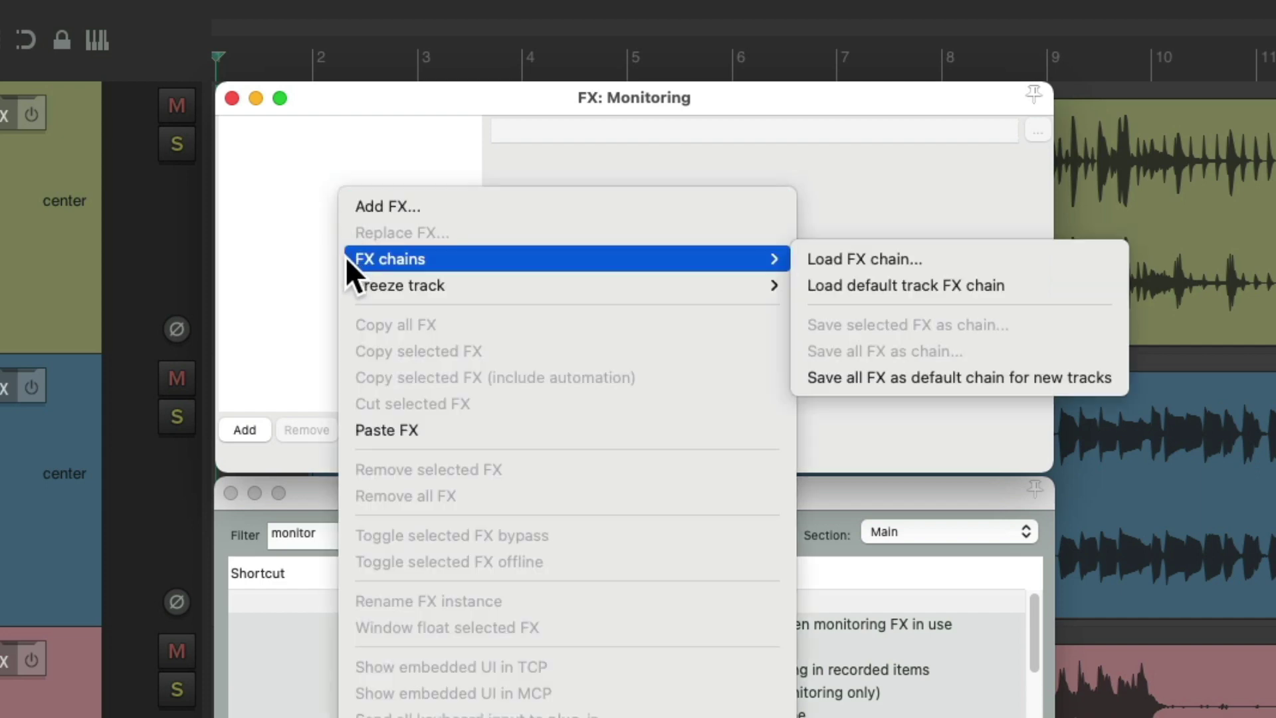
click(974, 262)
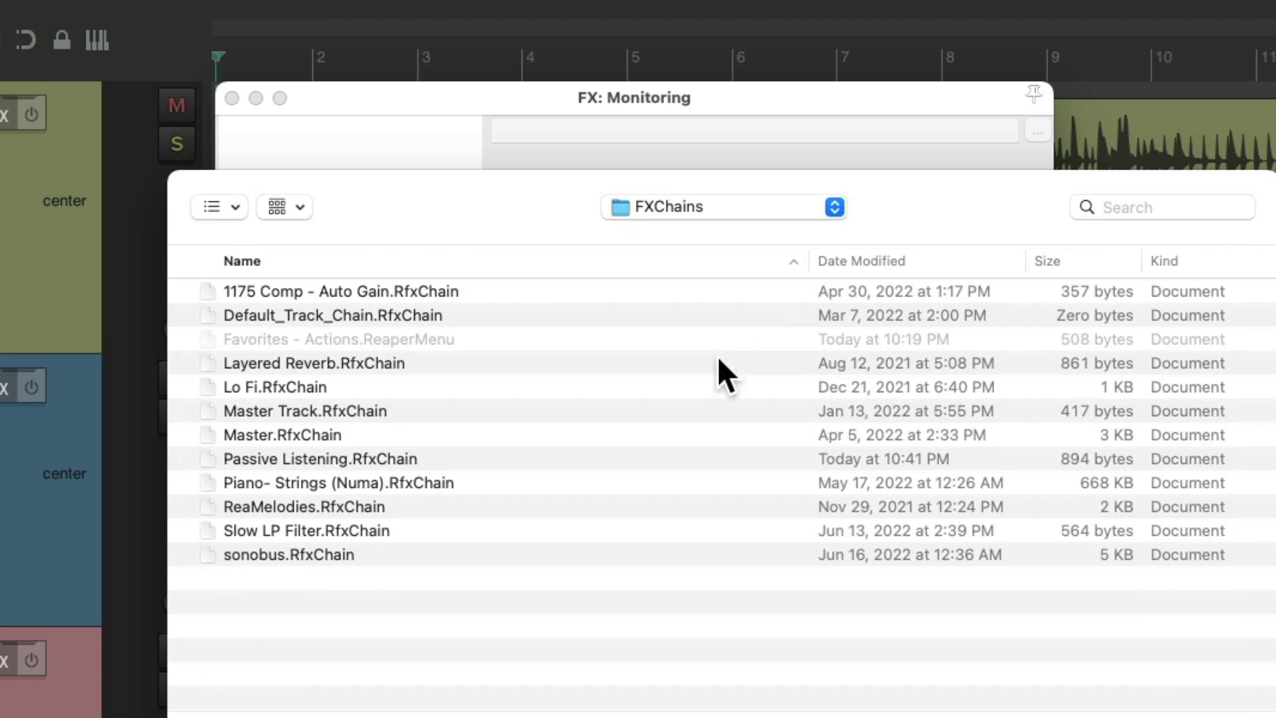
click(571, 453)
double_click(468, 457)
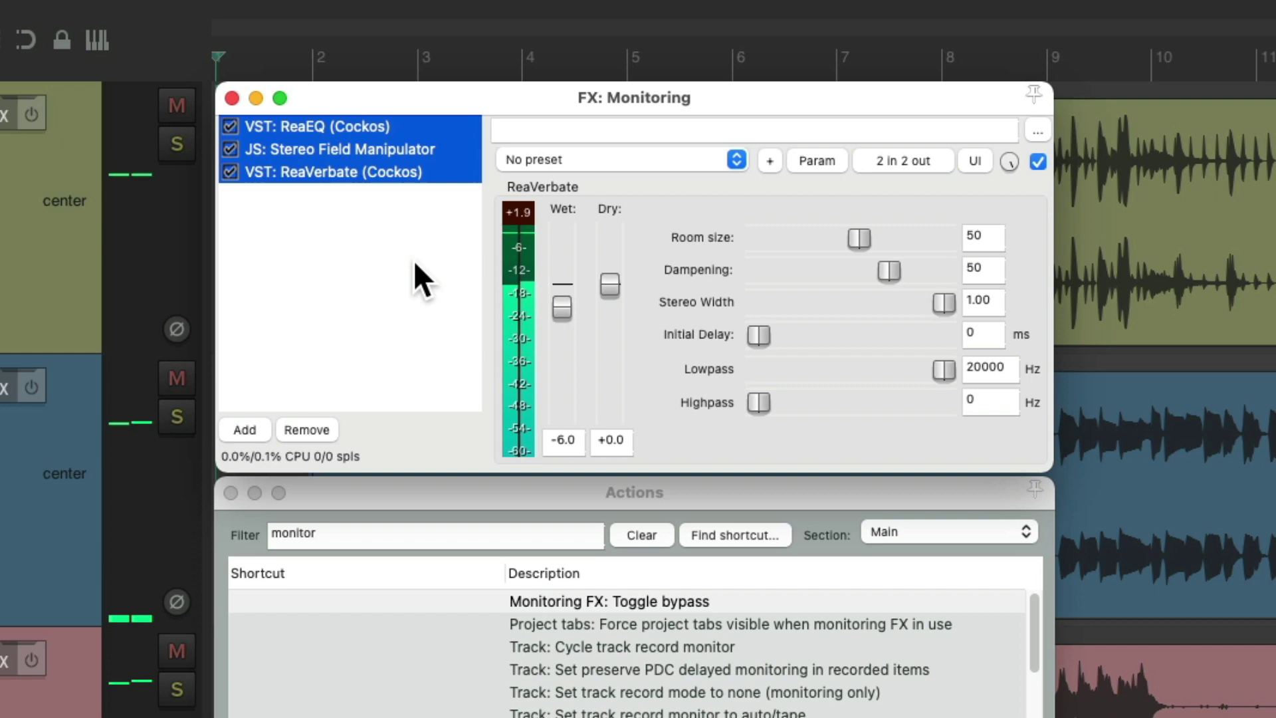
Remove all monitoring effects, close the FX: Monitoring and Actions windows, then play and stop
click(299, 430)
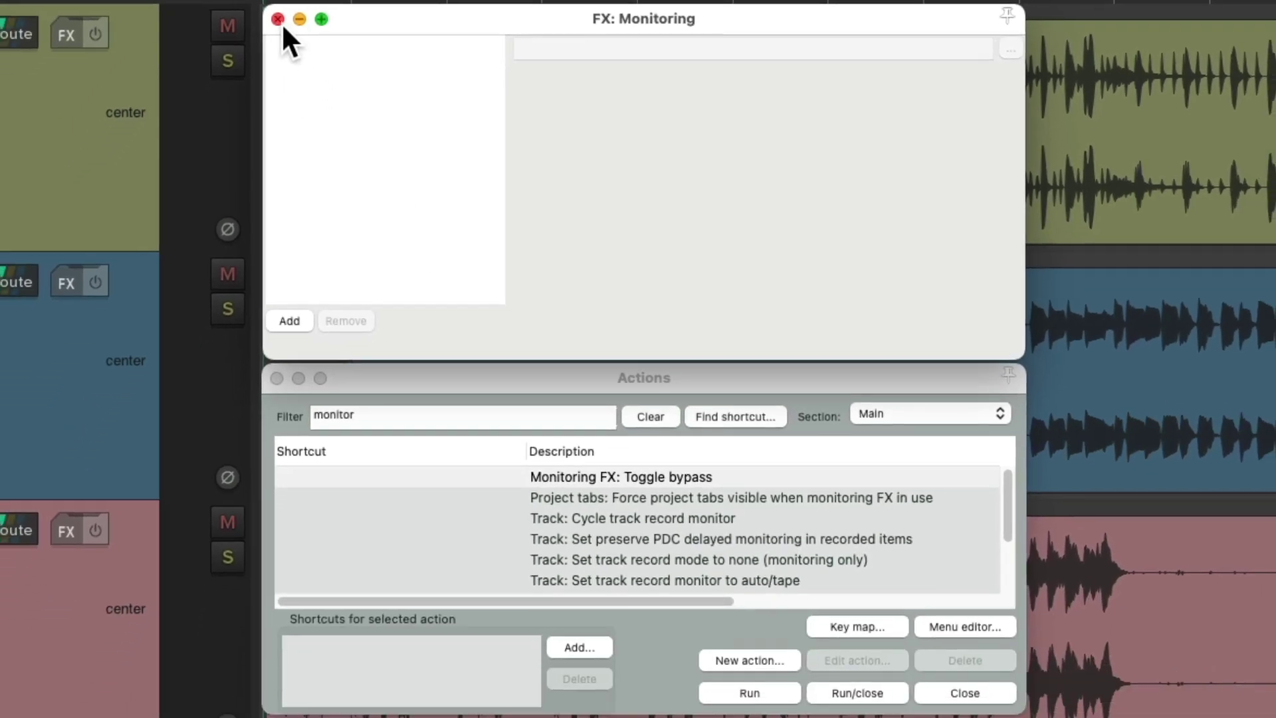
click(232, 98)
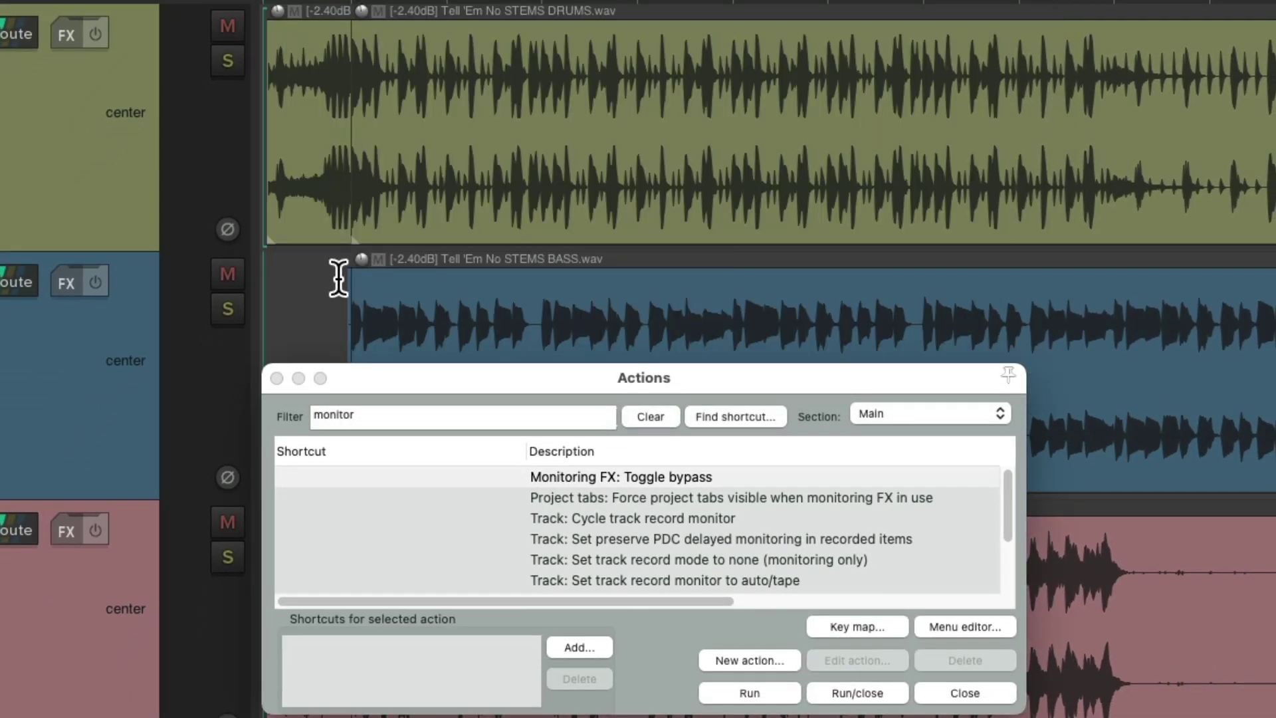
click(276, 378)
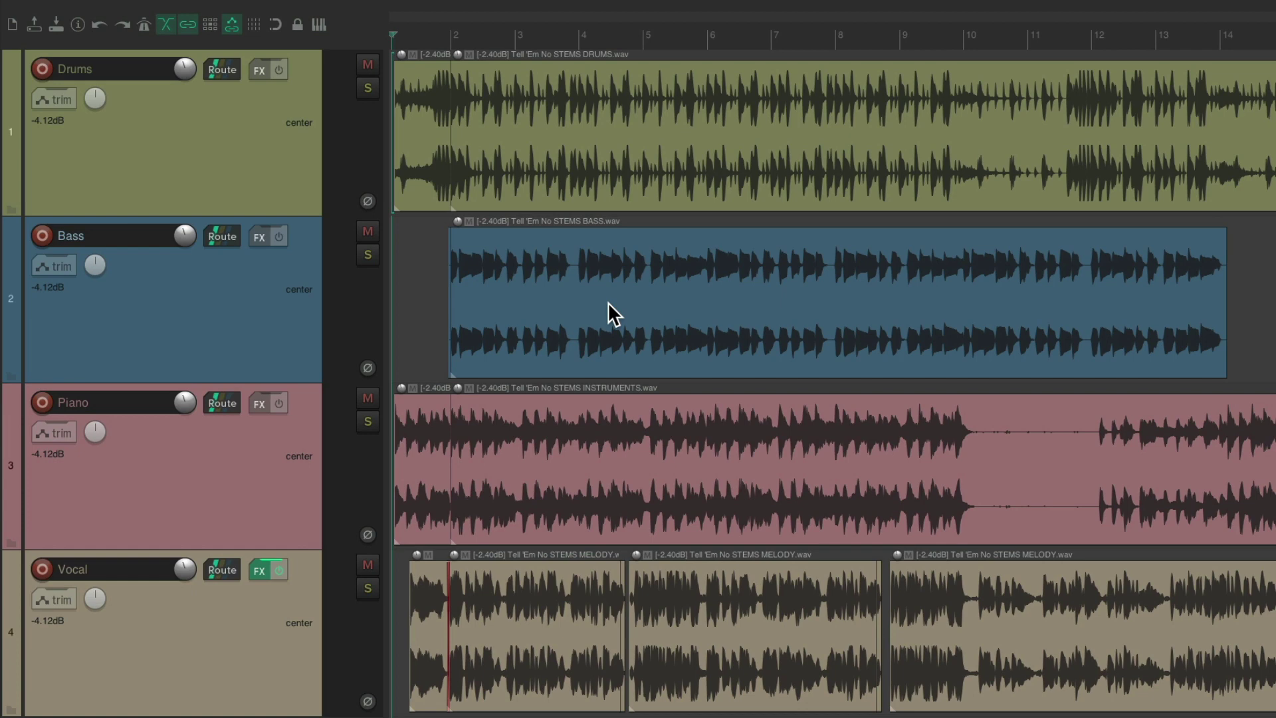
key(space)
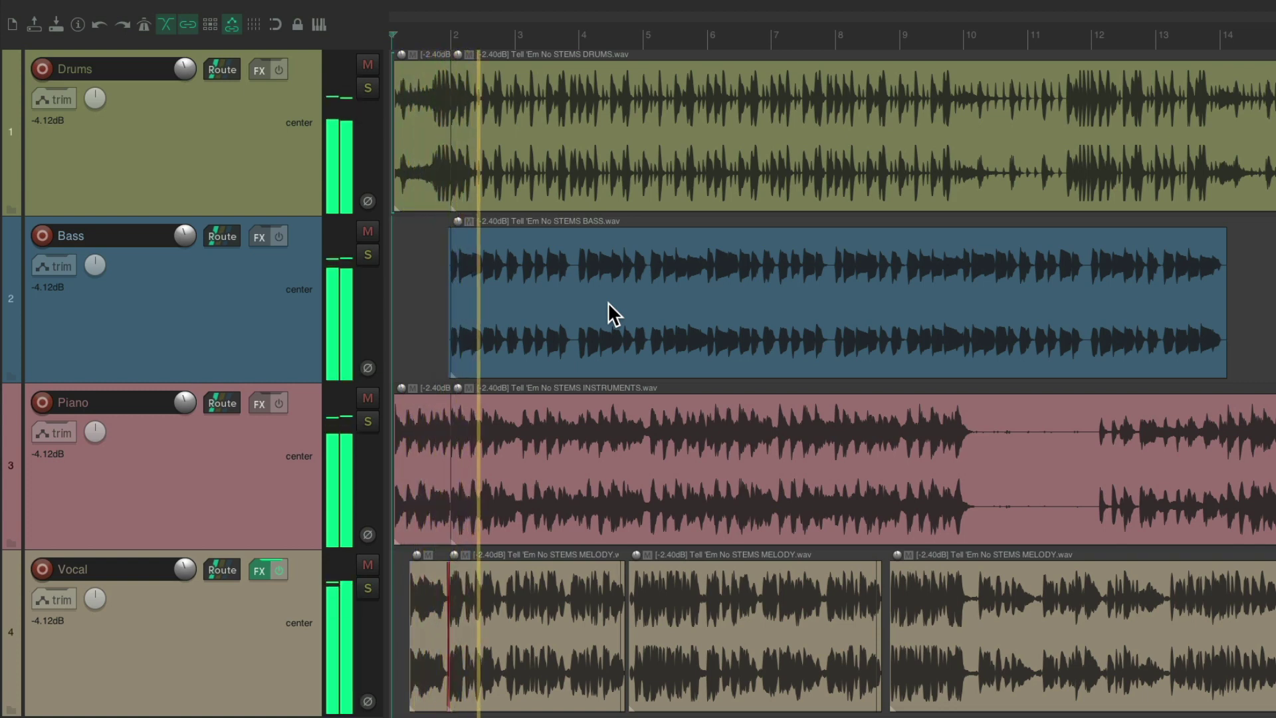
key(space)
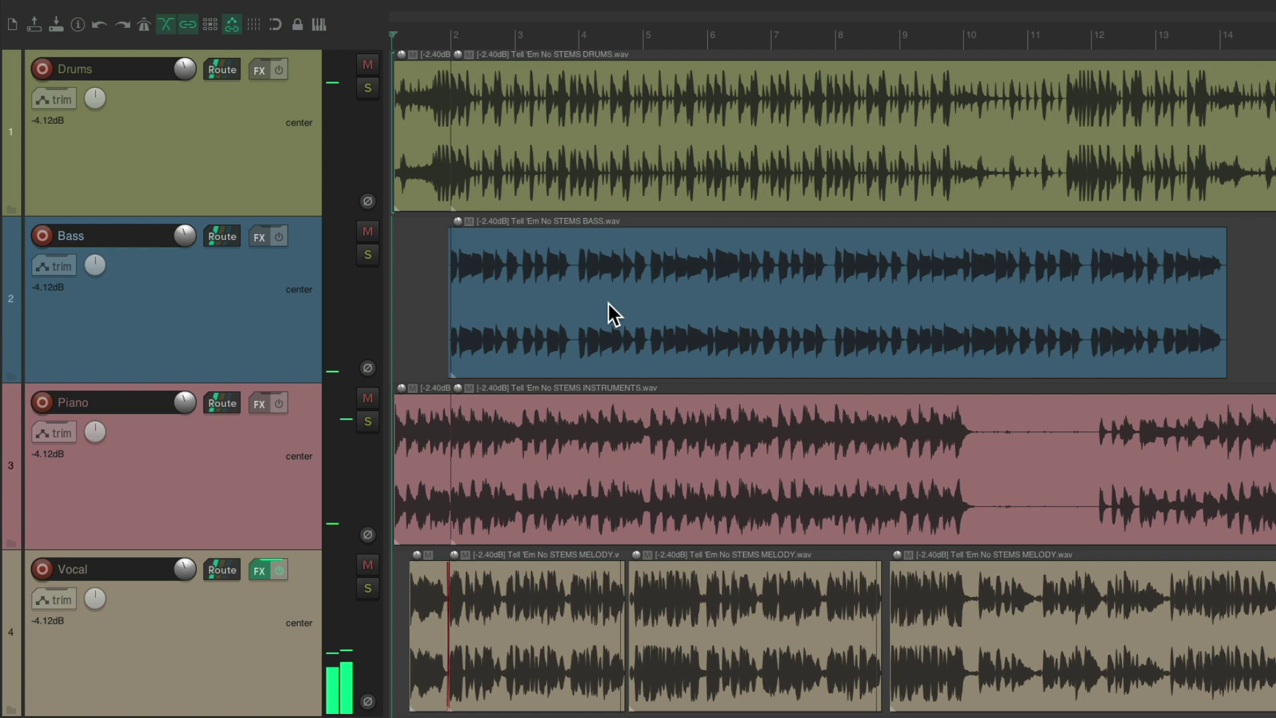